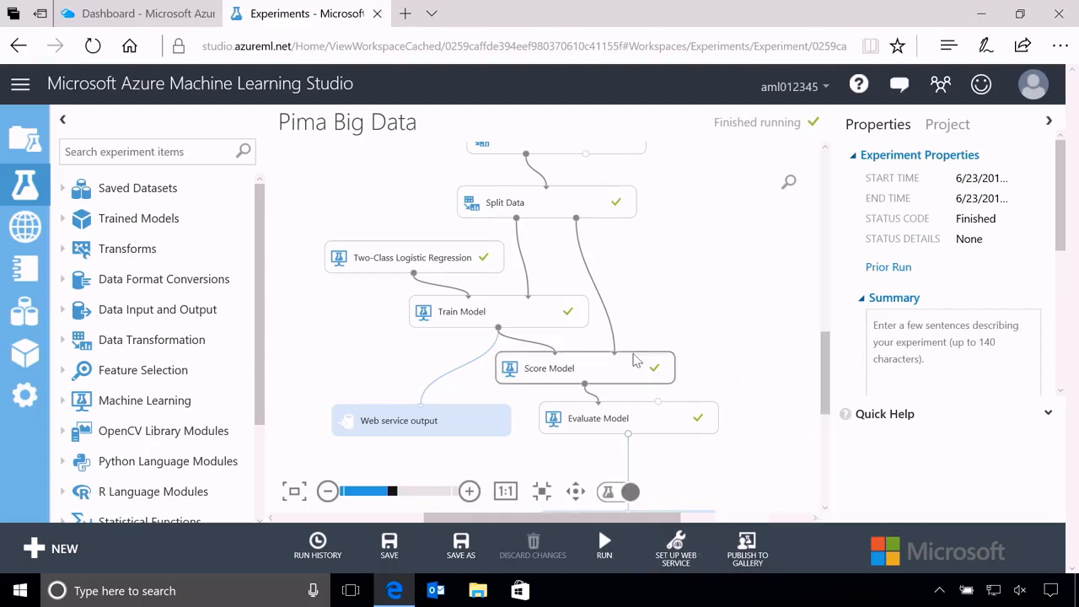
# Set up a Predictive Web Service from the Pima Big Data training experiment and dismiss the completion notification.
pyautogui.click(676, 552)
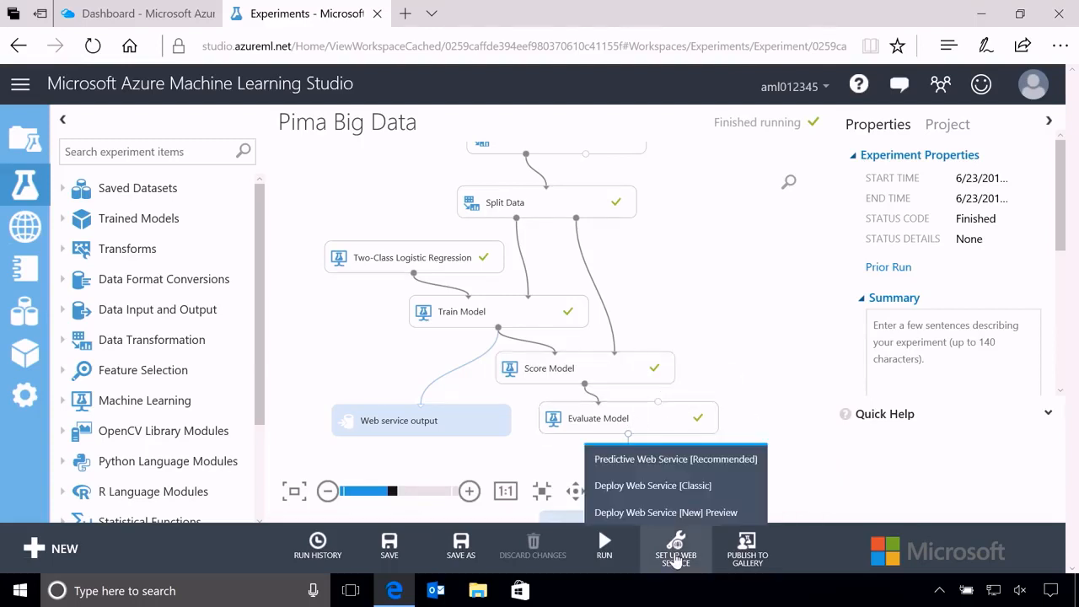
pyautogui.click(663, 461)
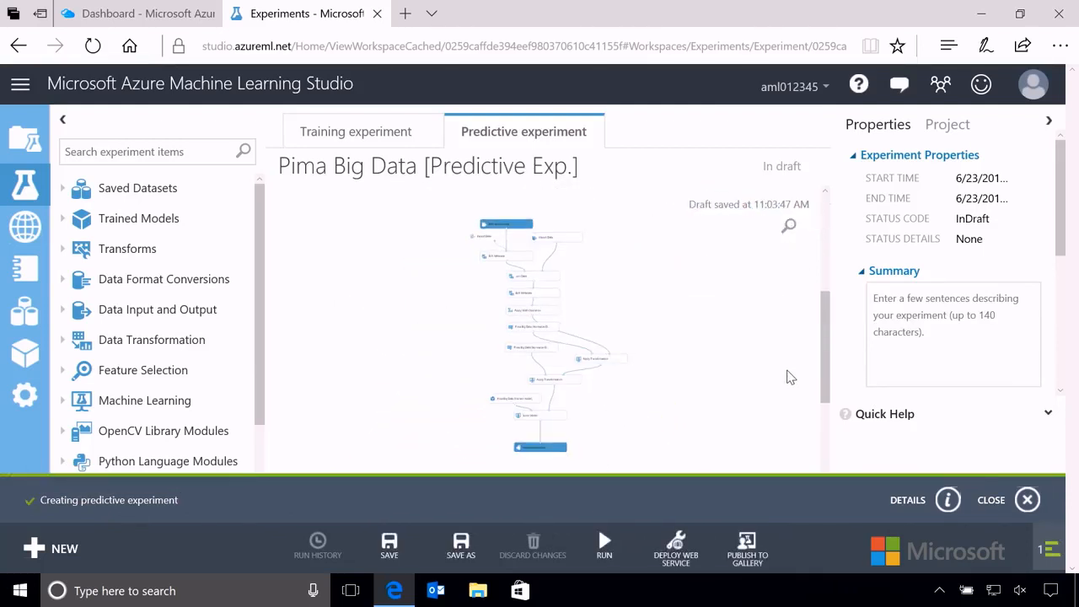
pyautogui.click(1027, 500)
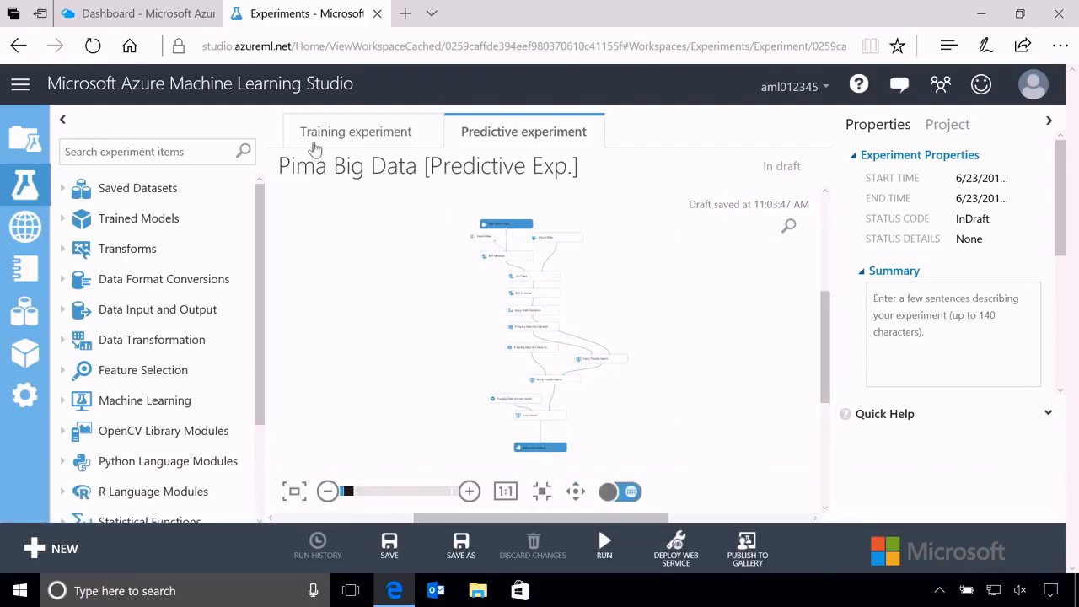
# Check the training experiment, return to the predictive experiment, and rename it Diabetes Predictor.
pyautogui.click(342, 135)
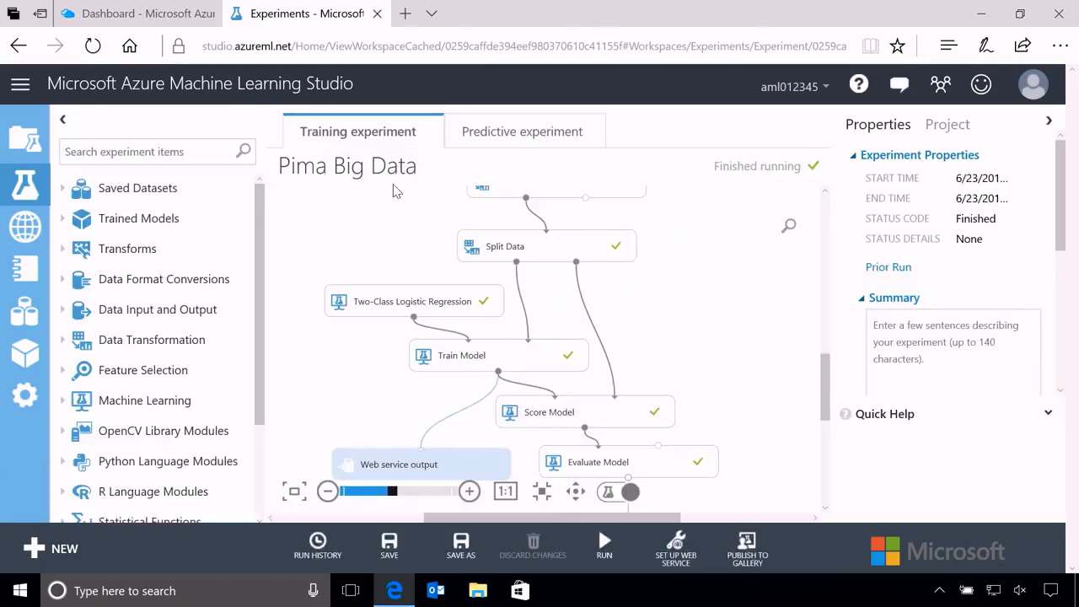
pyautogui.click(521, 139)
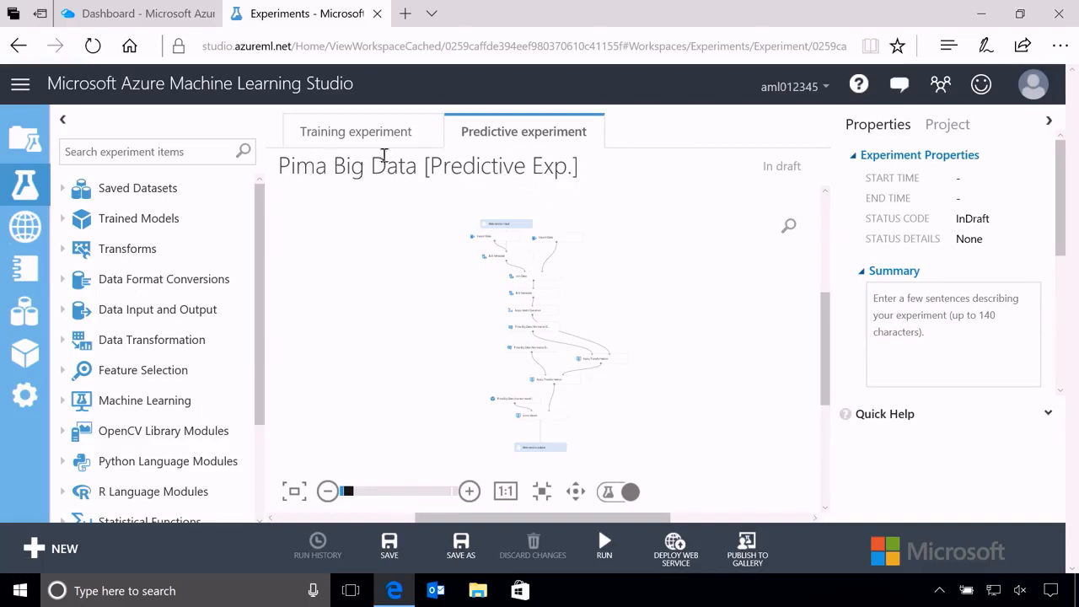
pyautogui.moveTo(280, 166); pyautogui.dragTo(579, 166)
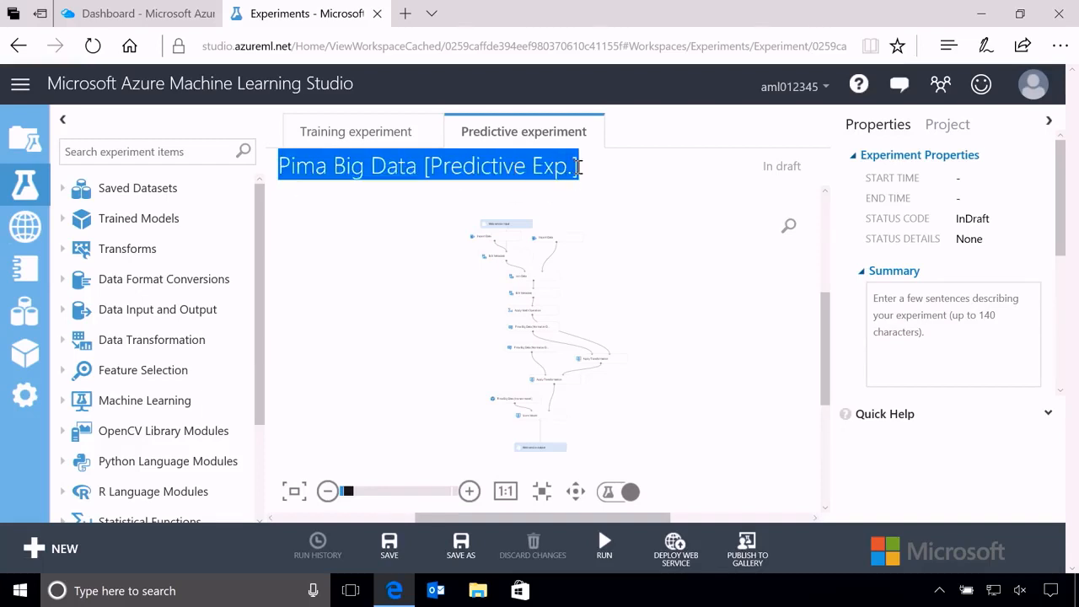
pyautogui.write('Diabe')
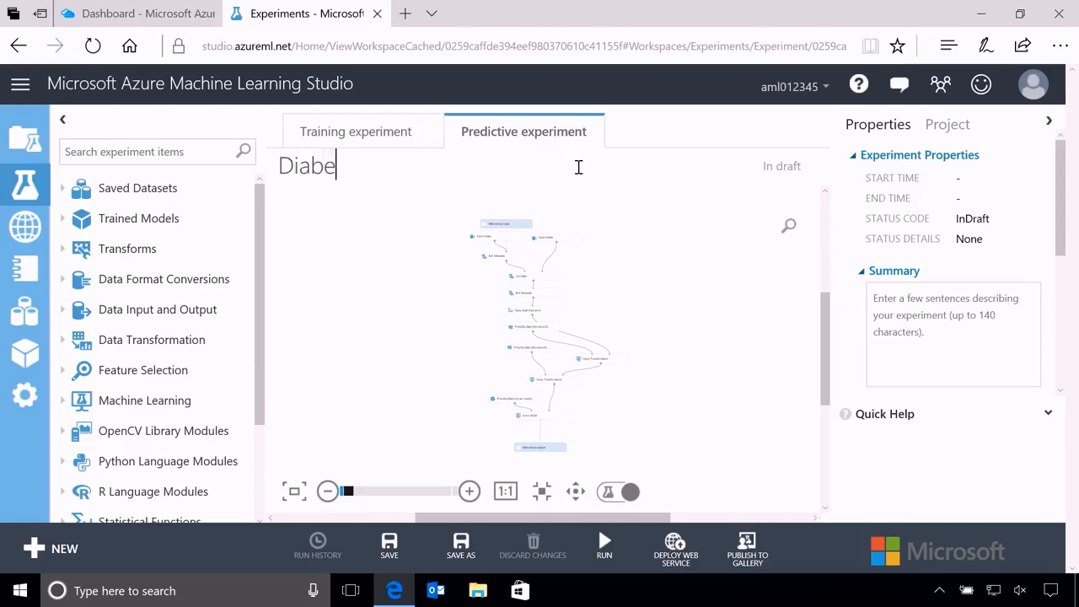
pyautogui.write('tes Predictor')
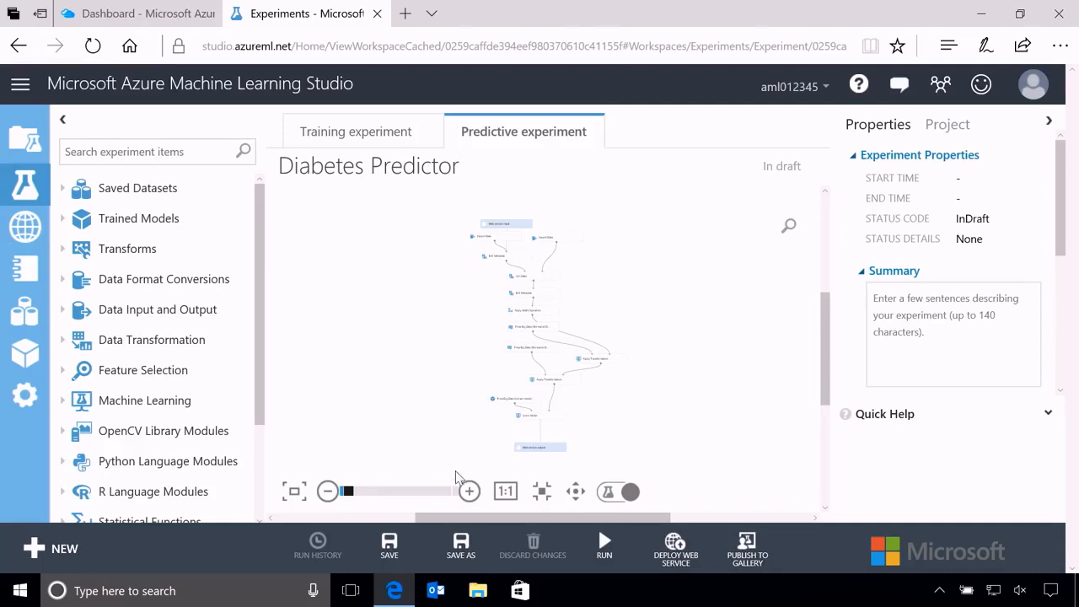
# Reposition the Web service input module above and between the two Import Data modules, and shift the left-hand Import Data module slightly upward.
pyautogui.click(470, 491)
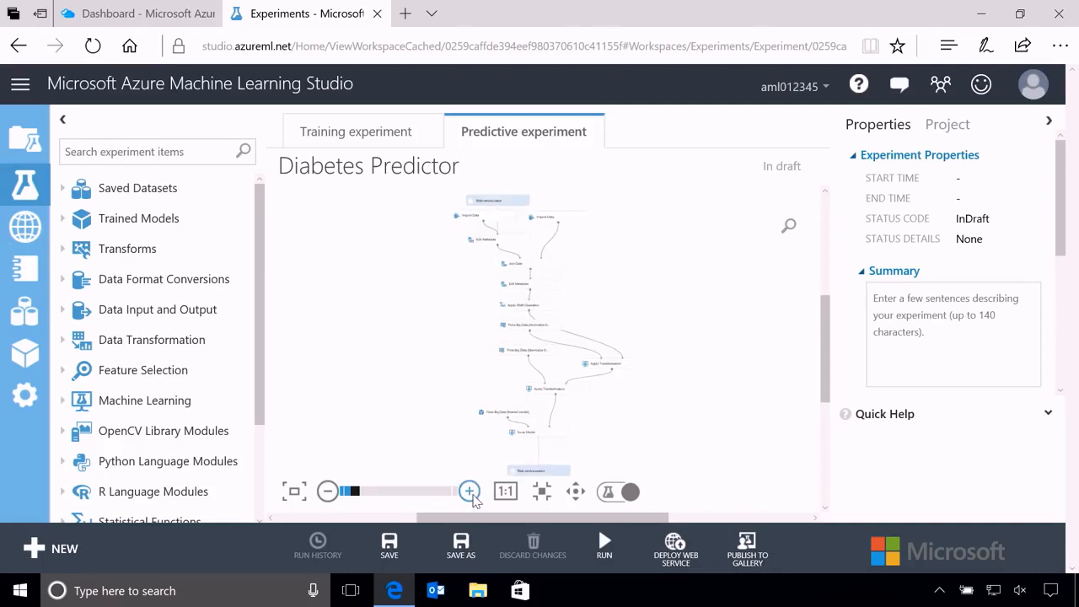
pyautogui.click(470, 491)
pyautogui.click(470, 491)
pyautogui.click(469, 492)
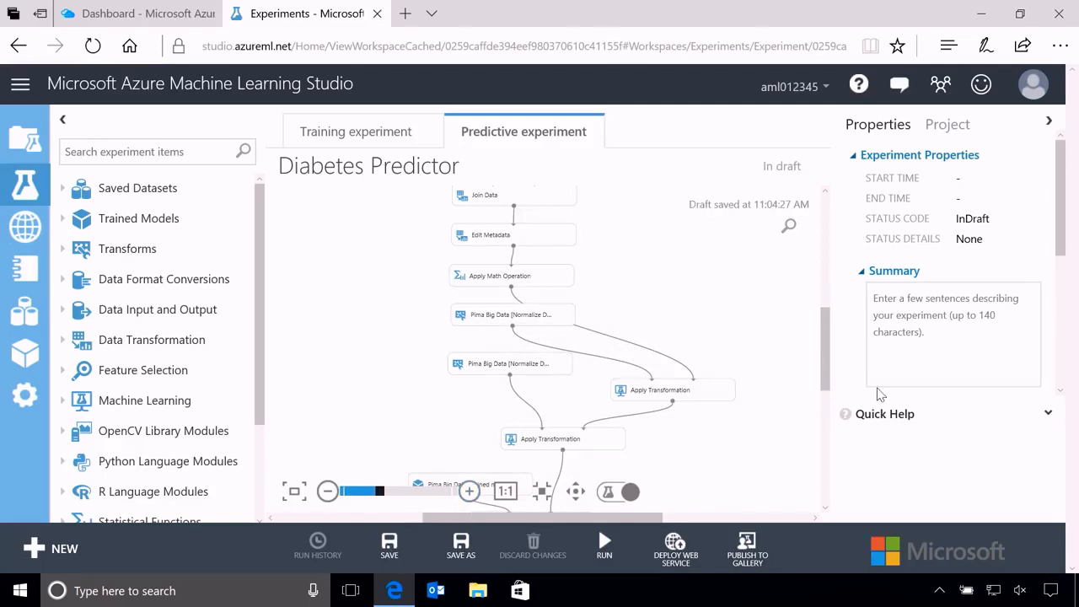
pyautogui.moveTo(826, 369); pyautogui.dragTo(826, 315)
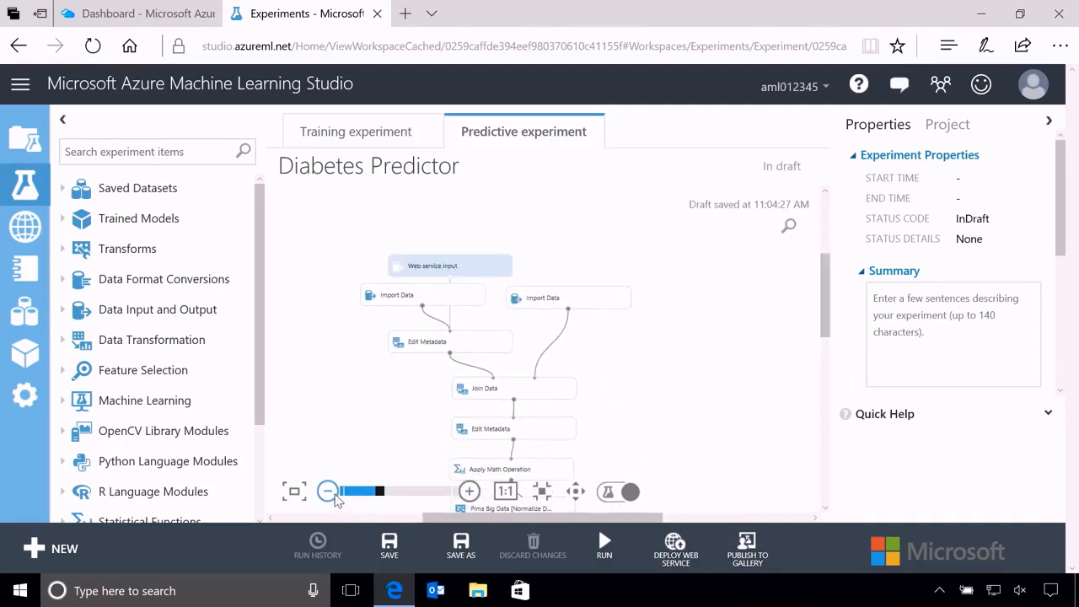
pyautogui.click(471, 493)
pyautogui.click(470, 493)
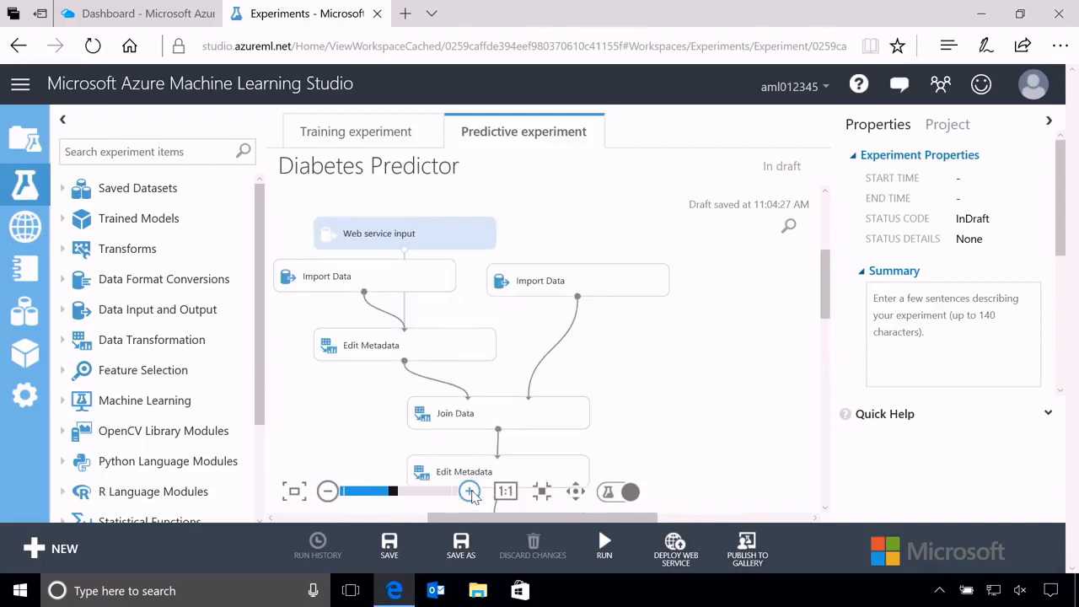
pyautogui.click(413, 236)
pyautogui.moveTo(470, 227); pyautogui.dragTo(501, 229)
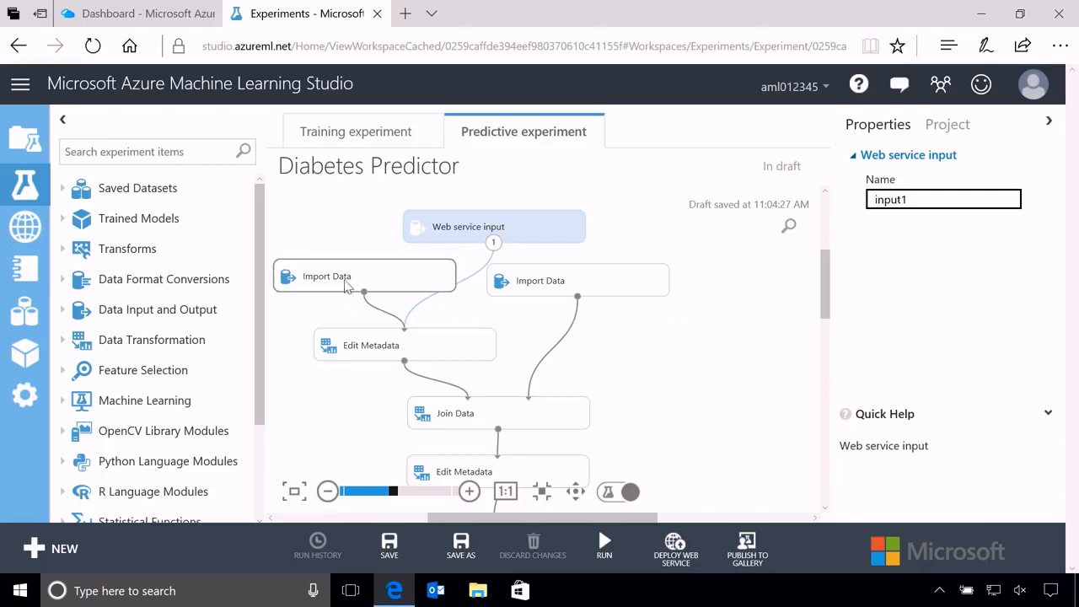
pyautogui.moveTo(346, 287); pyautogui.dragTo(339, 271)
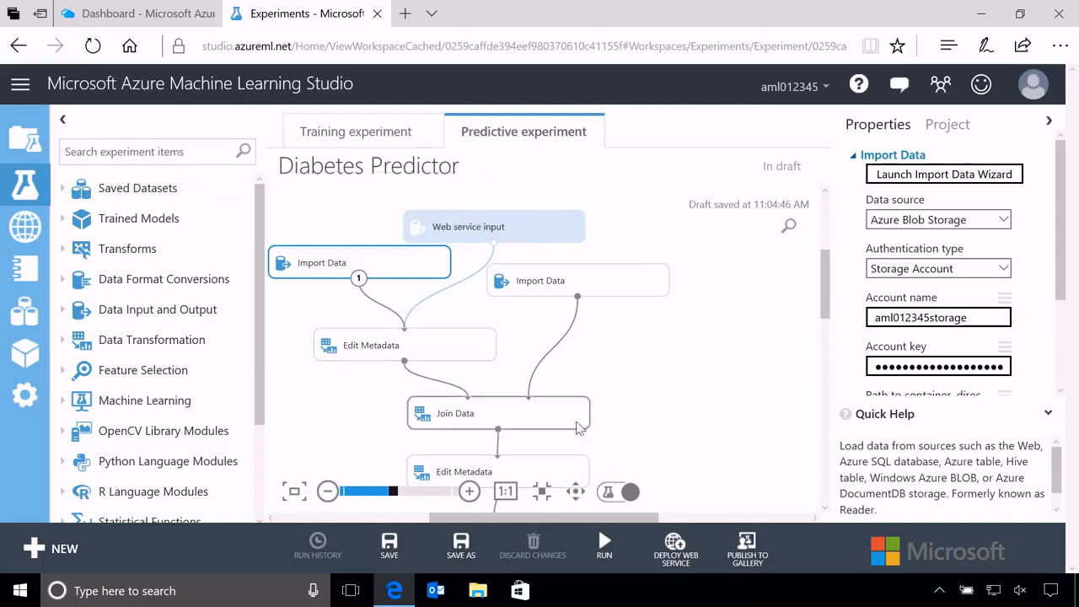
# Examine the web service view of the data flow and the settings of the Edit Metadata and Apply Math Operation modules after Join Data.
pyautogui.click(609, 496)
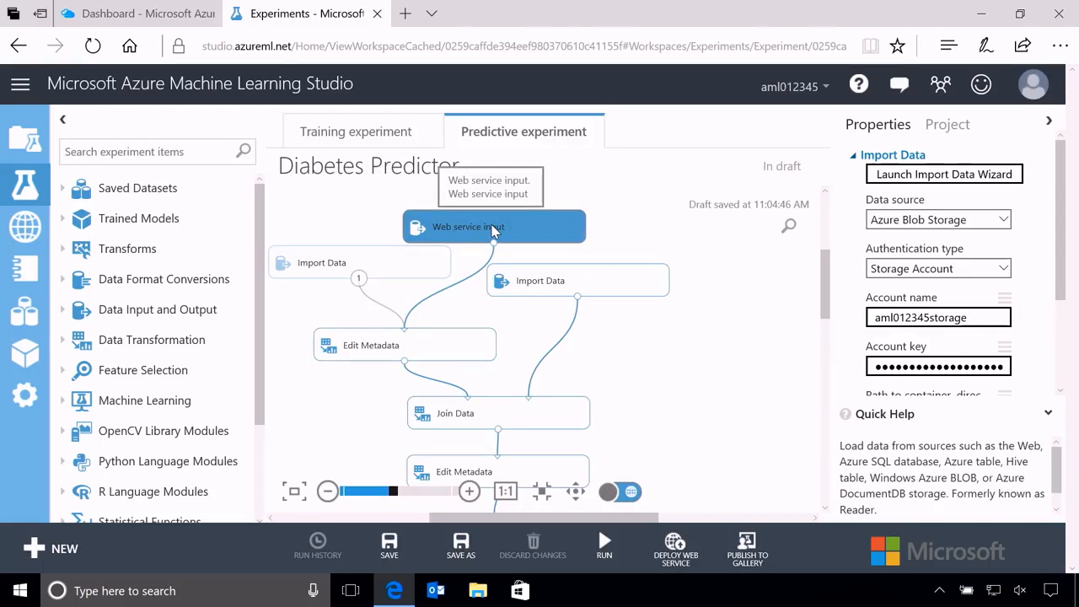
pyautogui.click(630, 494)
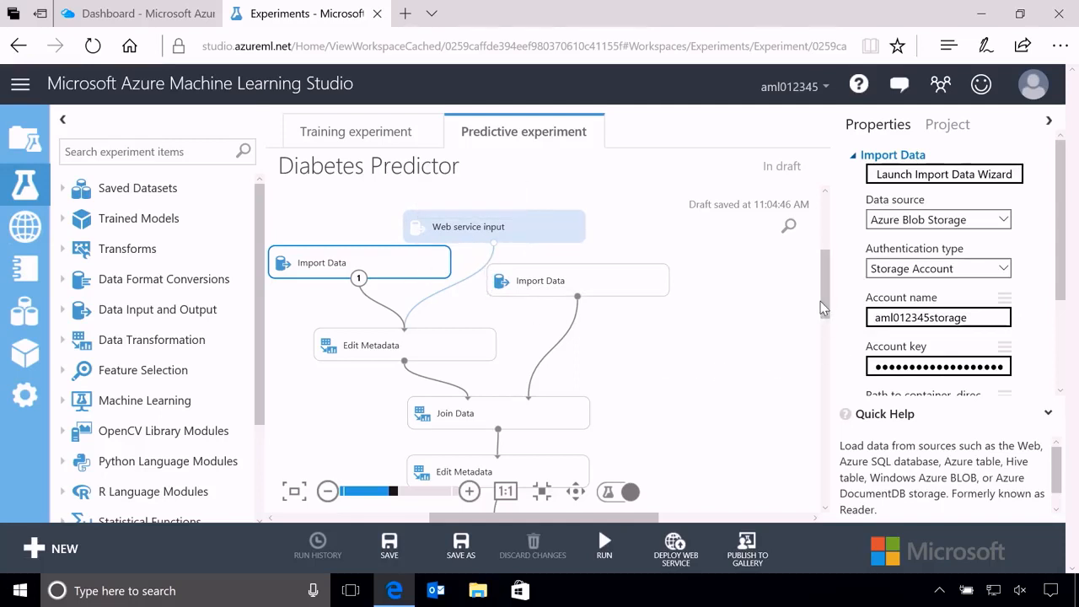
pyautogui.moveTo(821, 305); pyautogui.dragTo(826, 374)
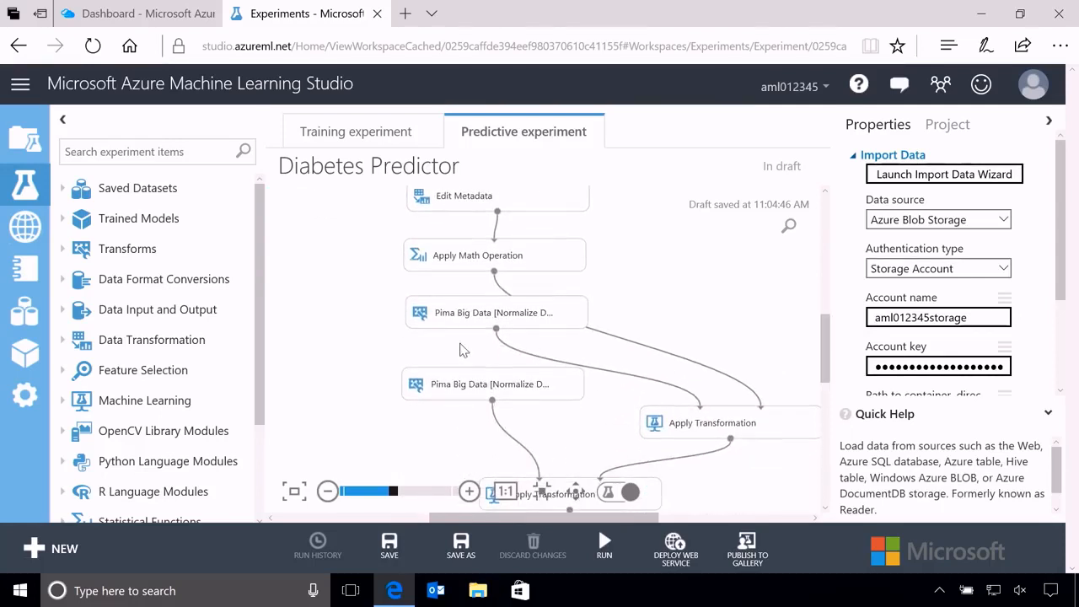
pyautogui.click(464, 201)
pyautogui.click(485, 258)
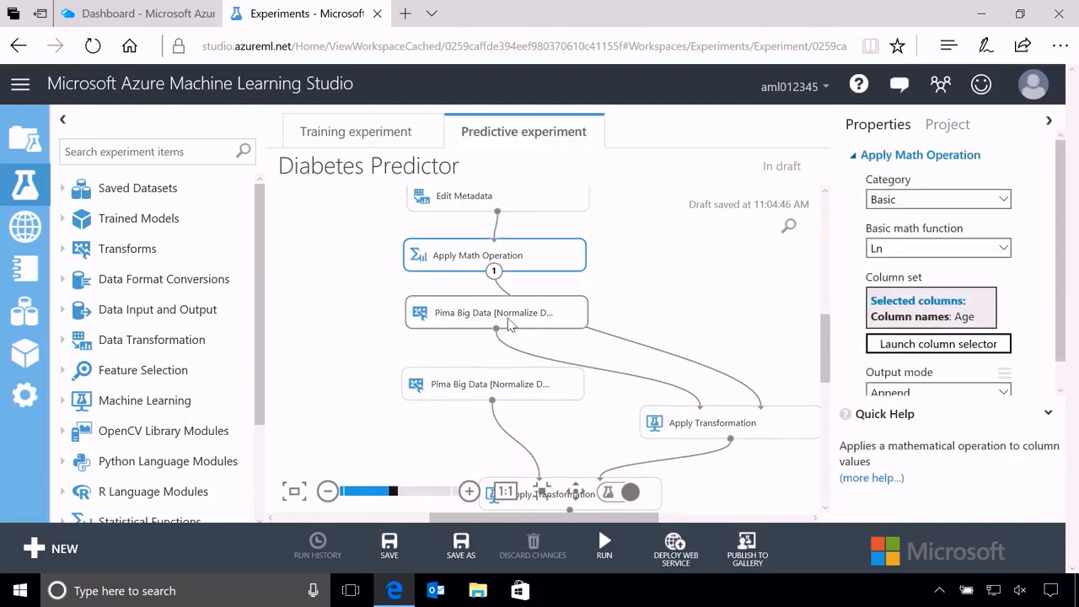
# Move the two Pima Big Data normalization transforms to the left of the flow and the first Apply Transformation module directly below Apply Math Operation.
pyautogui.moveTo(505, 315); pyautogui.dragTo(355, 296)
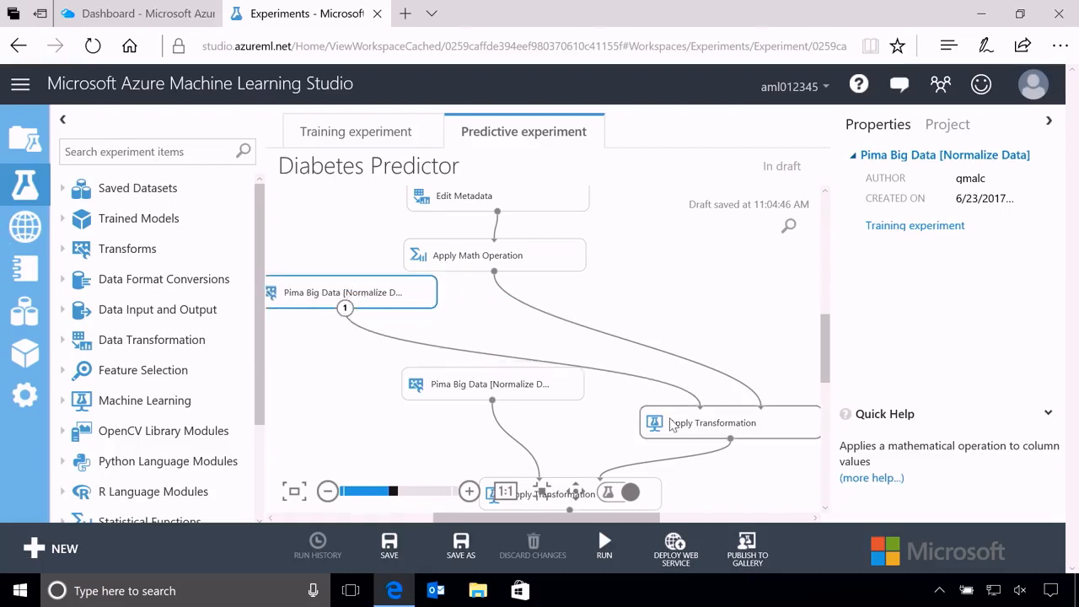
pyautogui.moveTo(523, 386); pyautogui.dragTo(413, 412)
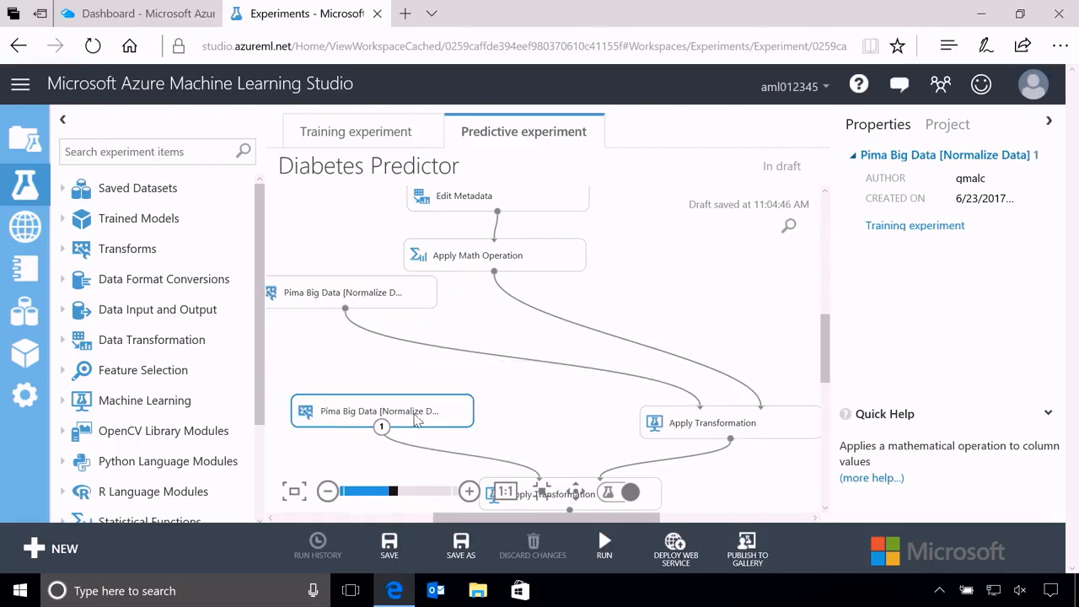
pyautogui.moveTo(708, 434); pyautogui.dragTo(474, 361)
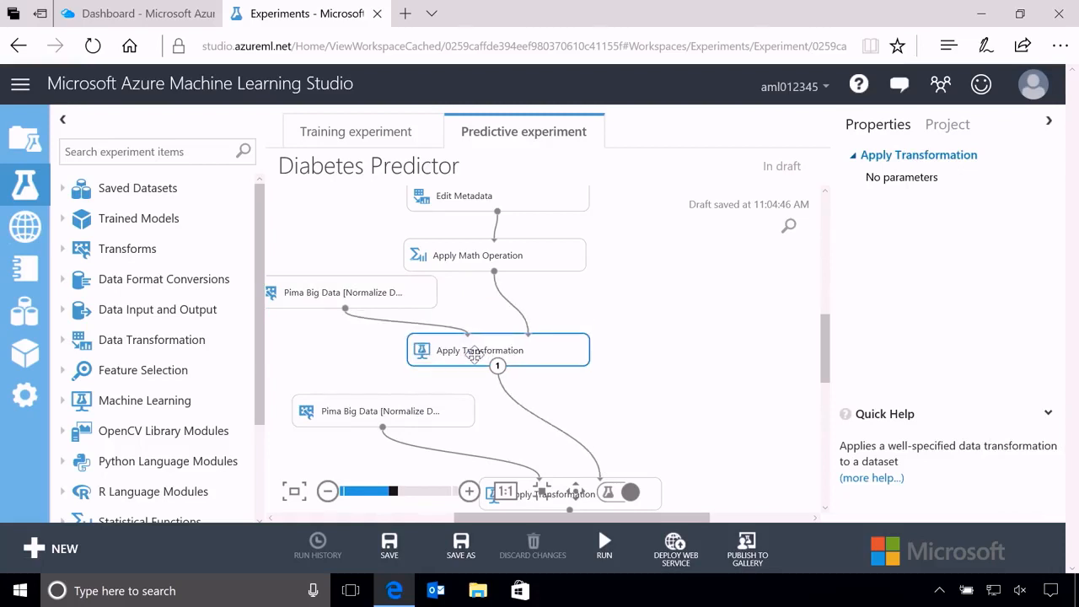
pyautogui.click(377, 301)
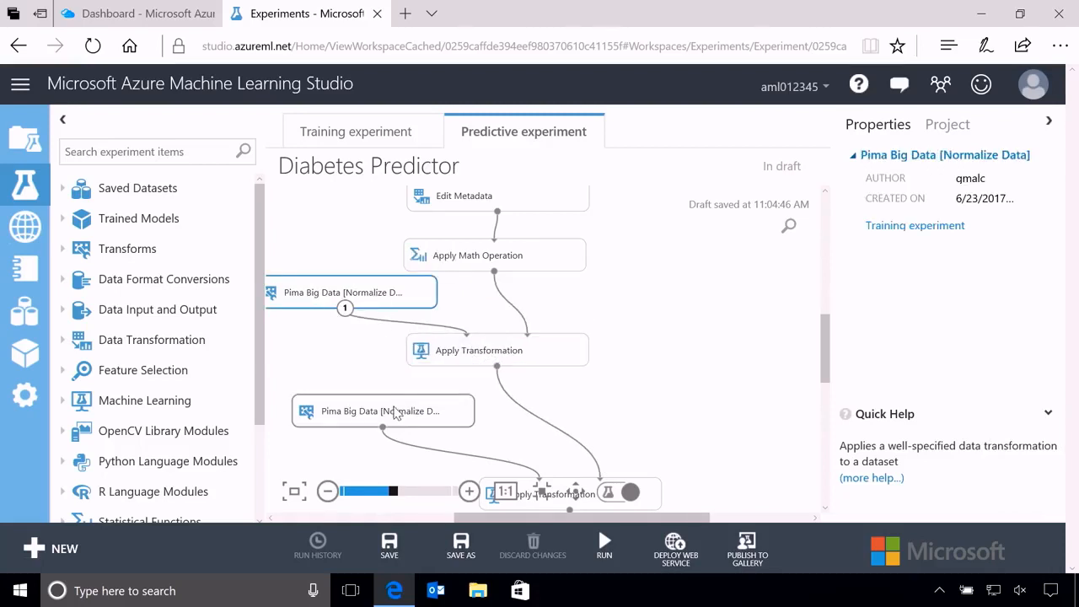
pyautogui.moveTo(392, 412); pyautogui.dragTo(364, 391)
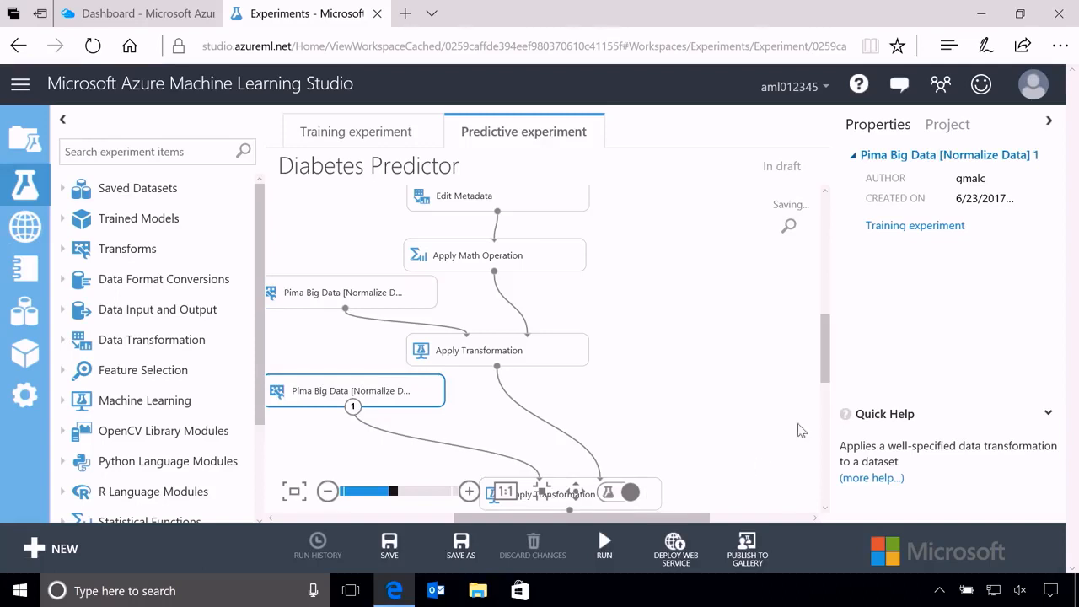
# Line up the second Apply Transformation and Score Model modules below the first Apply Transformation, with the Pima Big Data trained model to their left.
pyautogui.moveTo(827, 381); pyautogui.dragTo(828, 403)
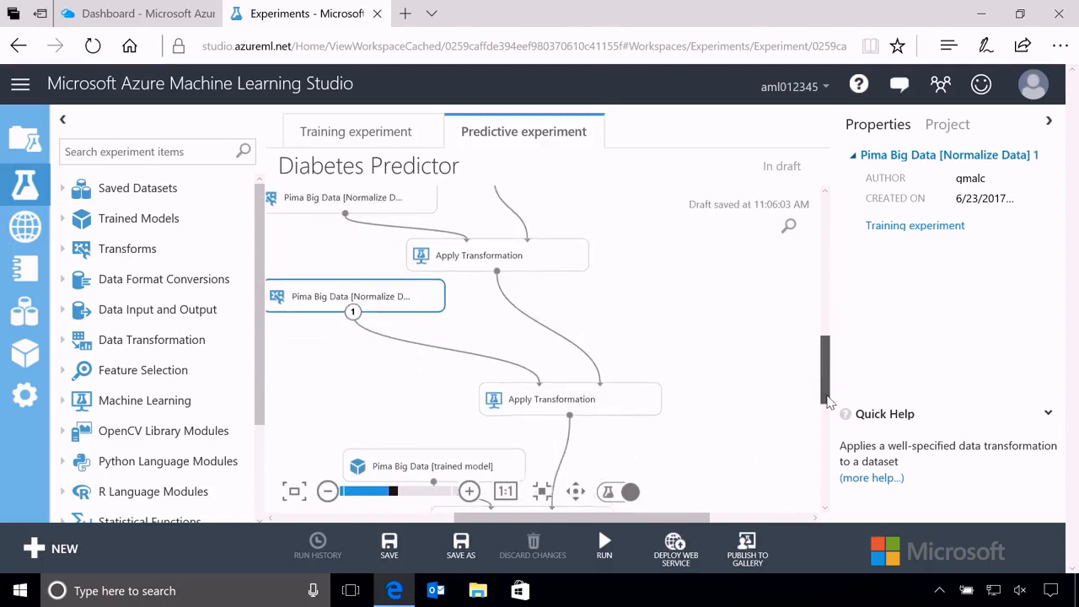
pyautogui.click(595, 403)
pyautogui.moveTo(516, 351); pyautogui.dragTo(480, 347)
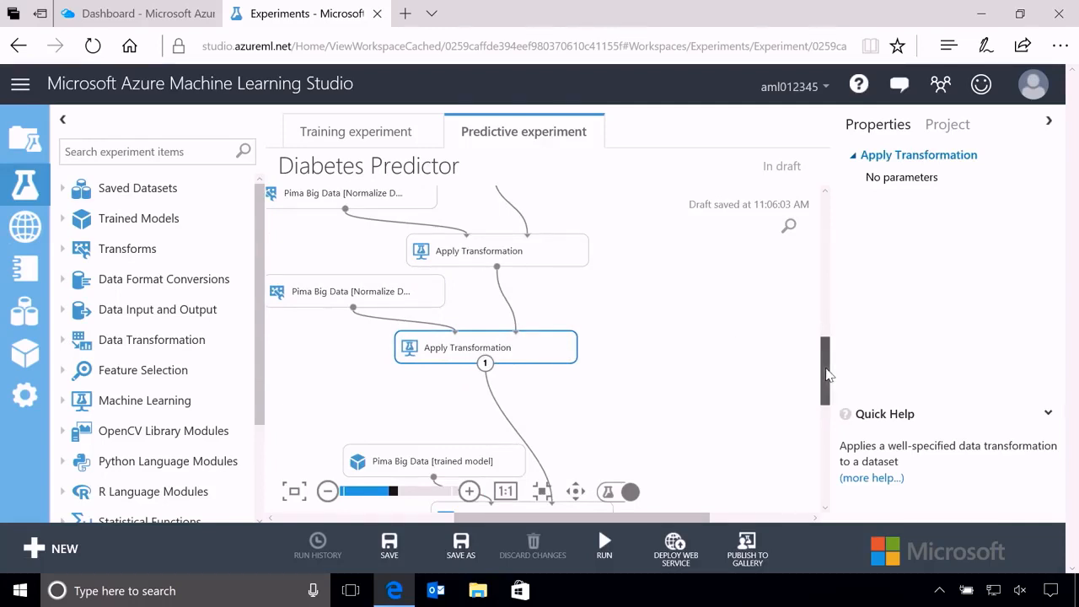
pyautogui.moveTo(828, 371); pyautogui.dragTo(829, 394)
pyautogui.moveTo(469, 359); pyautogui.dragTo(404, 300)
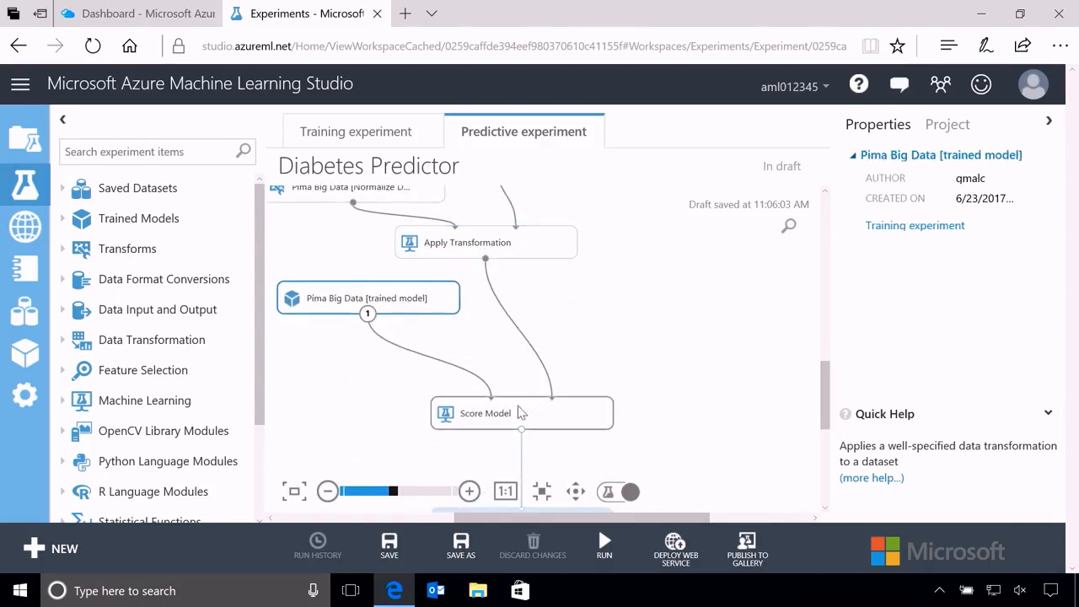
pyautogui.moveTo(520, 412); pyautogui.dragTo(494, 347)
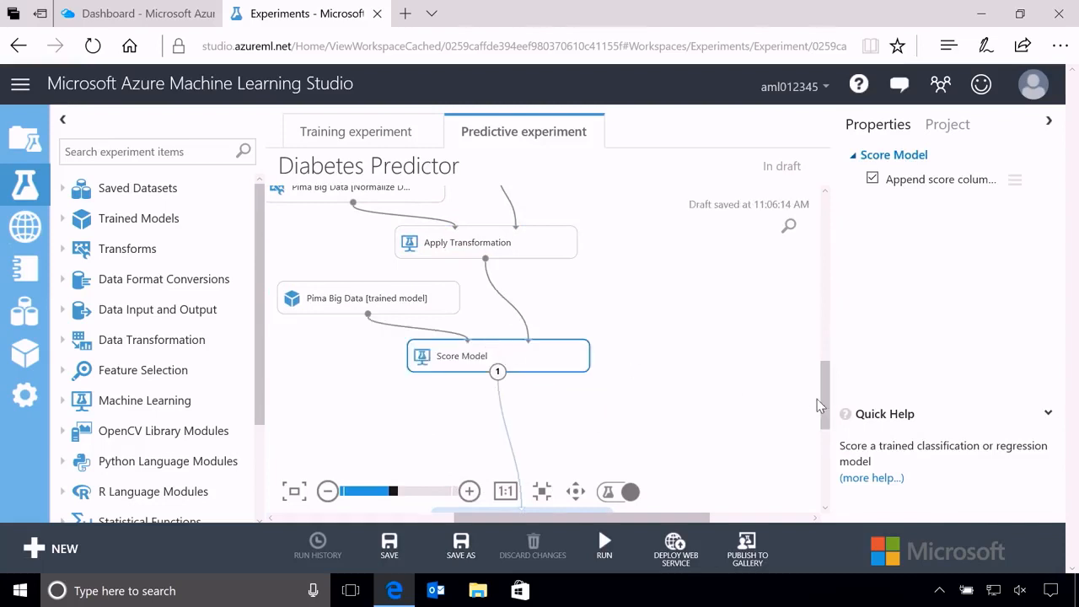
# Review the transformation and scoring part of the flow, and move the Web service output module up closer to Score Model.
pyautogui.moveTo(817, 399); pyautogui.dragTo(821, 345)
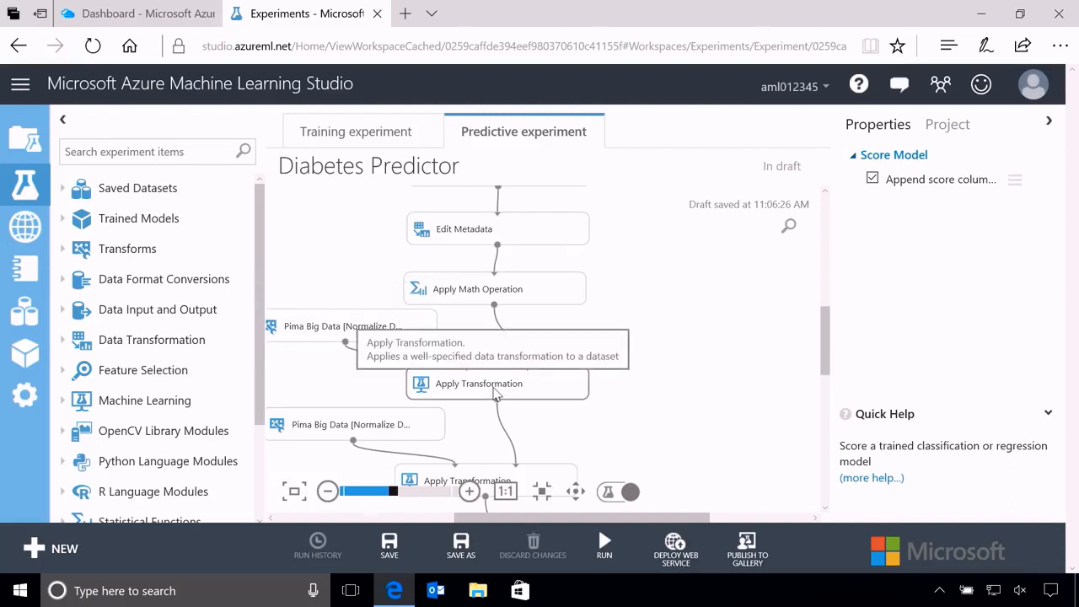
pyautogui.moveTo(826, 371); pyautogui.dragTo(826, 415)
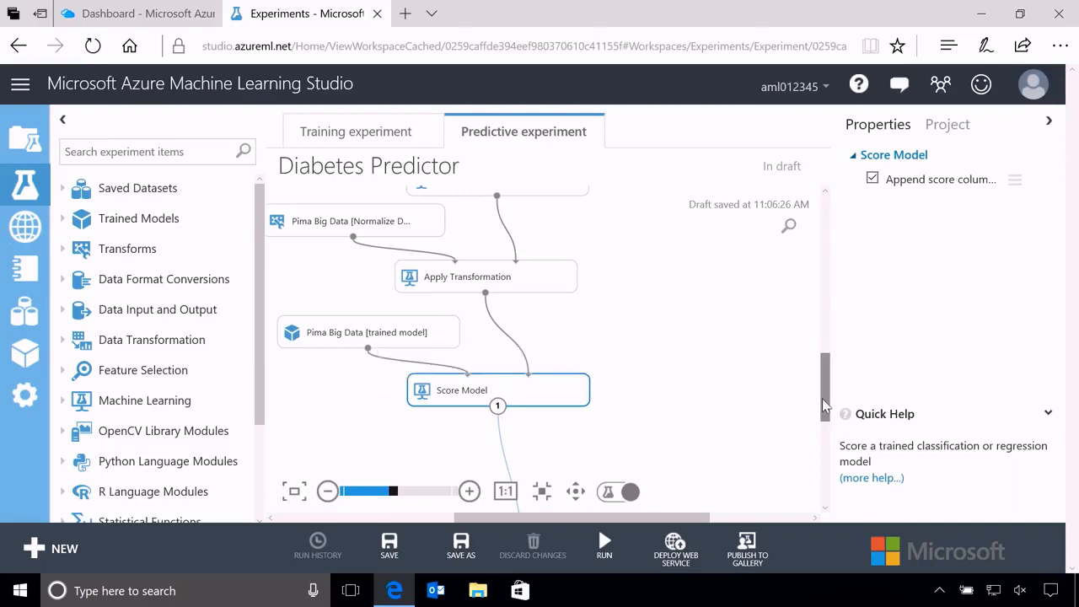
pyautogui.moveTo(822, 399); pyautogui.dragTo(826, 426)
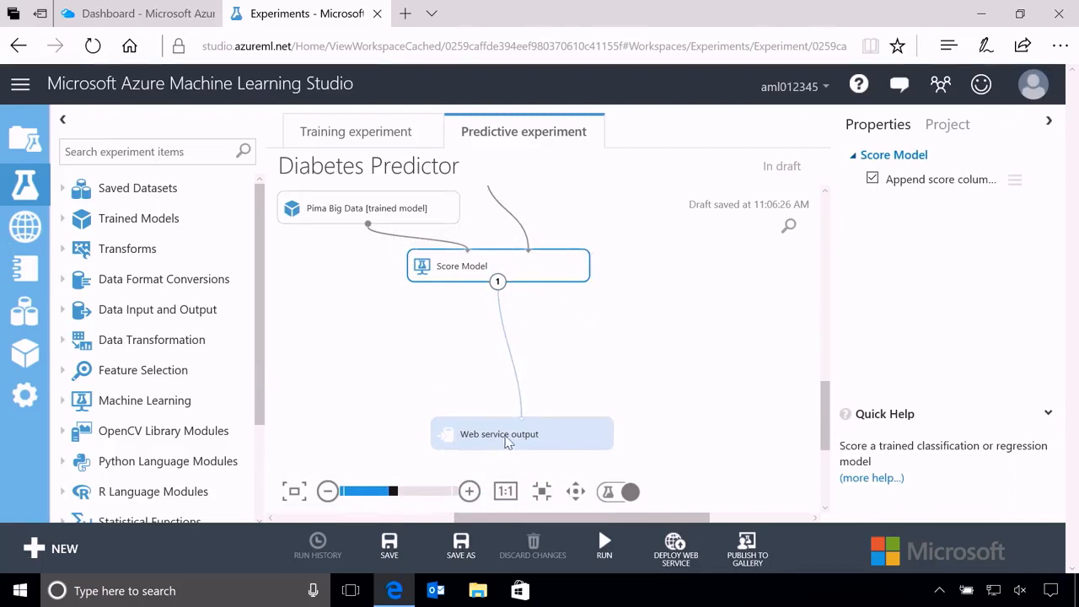
pyautogui.moveTo(505, 434); pyautogui.dragTo(493, 368)
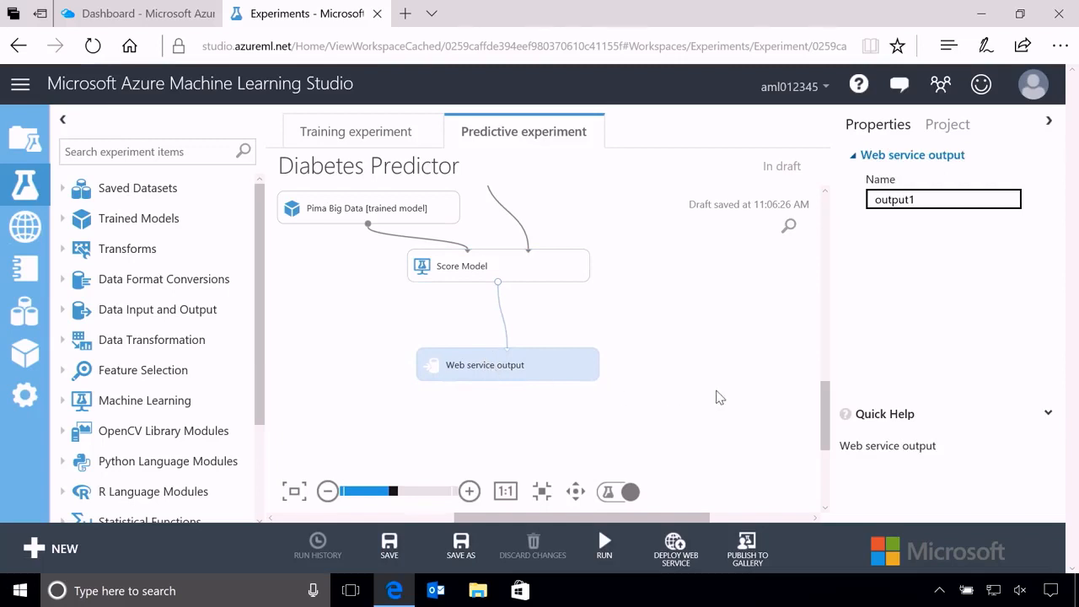
# Delete the left-hand Import Data module that feeds the first Edit Metadata module.
pyautogui.moveTo(828, 419); pyautogui.dragTo(824, 285)
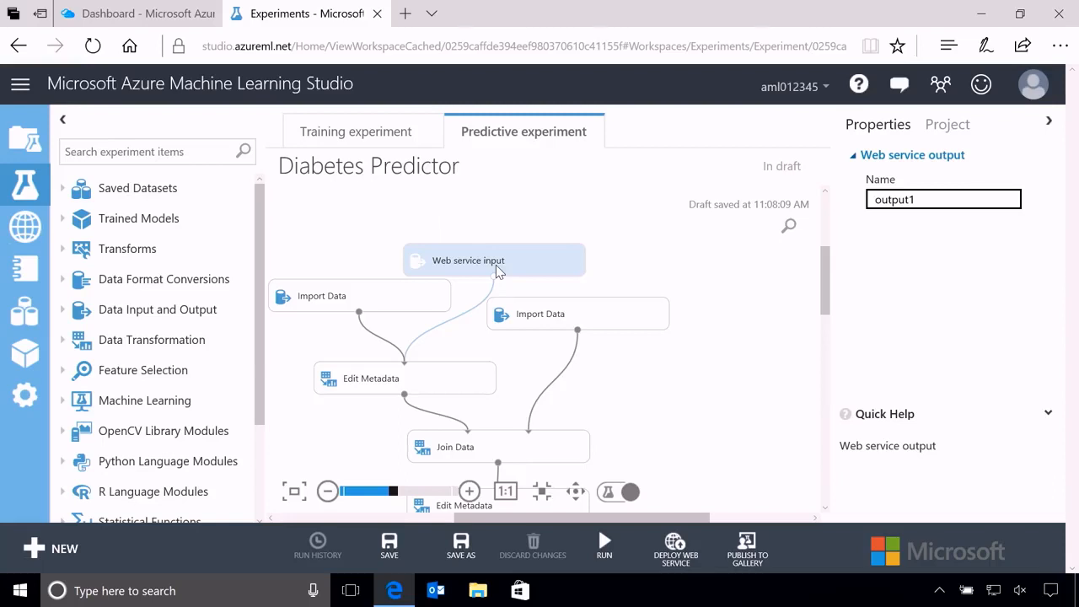
pyautogui.click(354, 299)
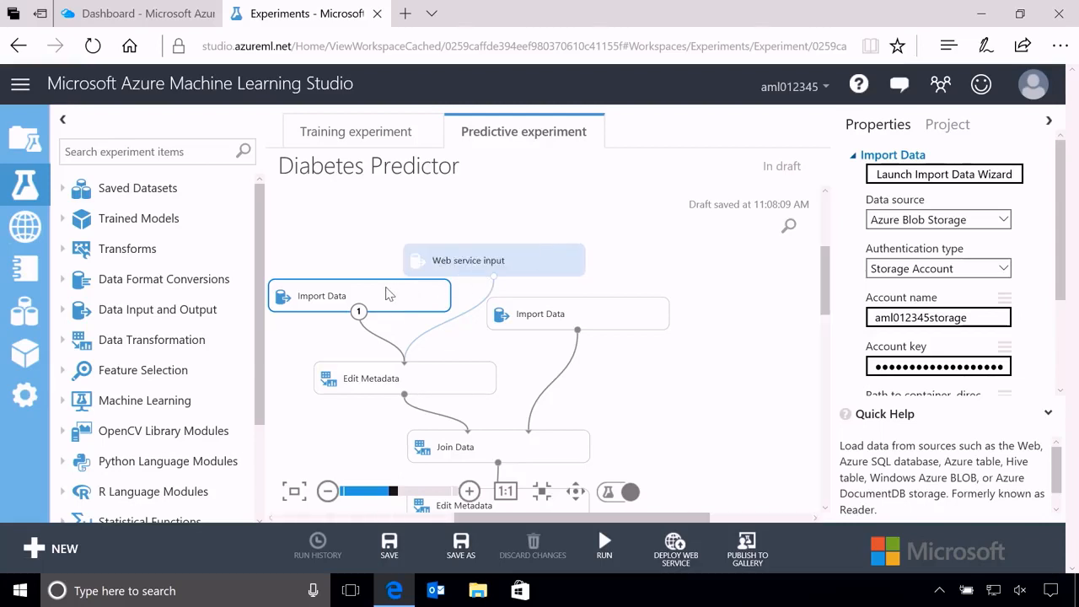
pyautogui.press('Delete')
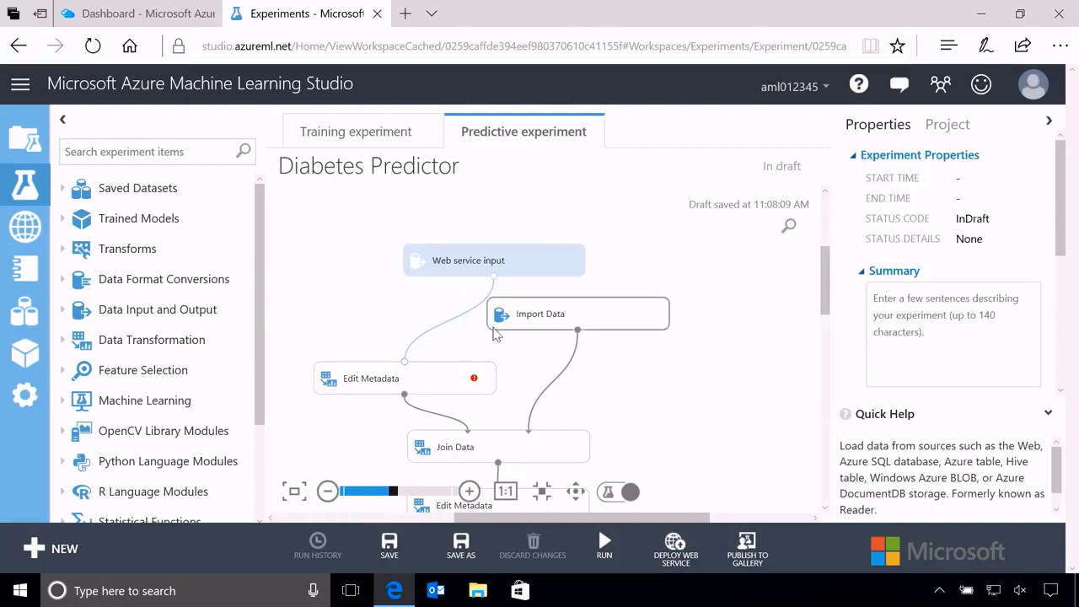
# Replace the Edit Metadata module feeding Join Data with an Enter Data Manually module placed beside Import Data.
pyautogui.click(400, 384)
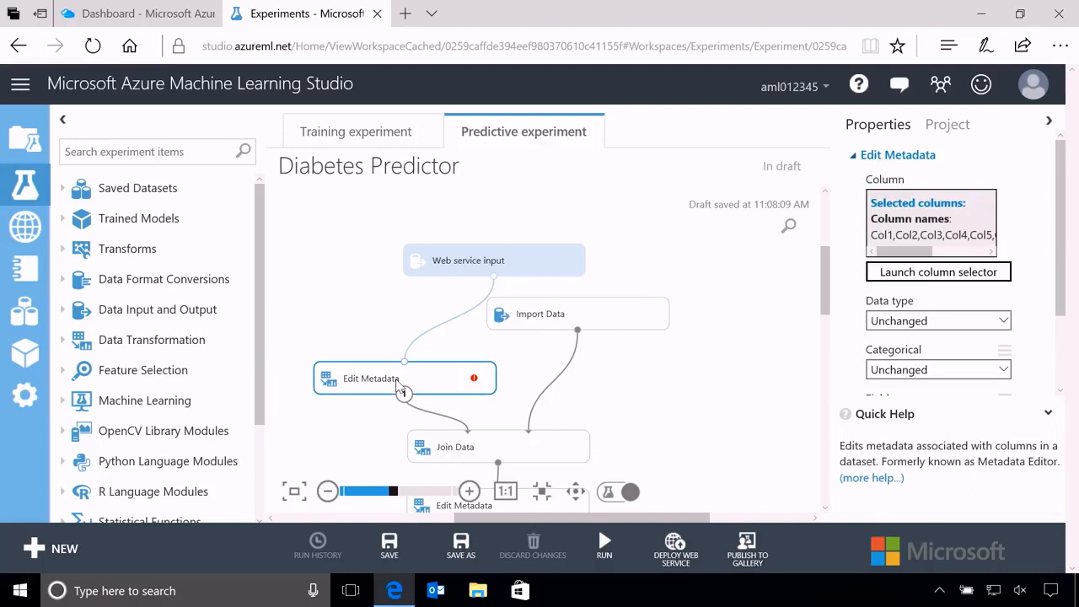
pyautogui.press('Delete')
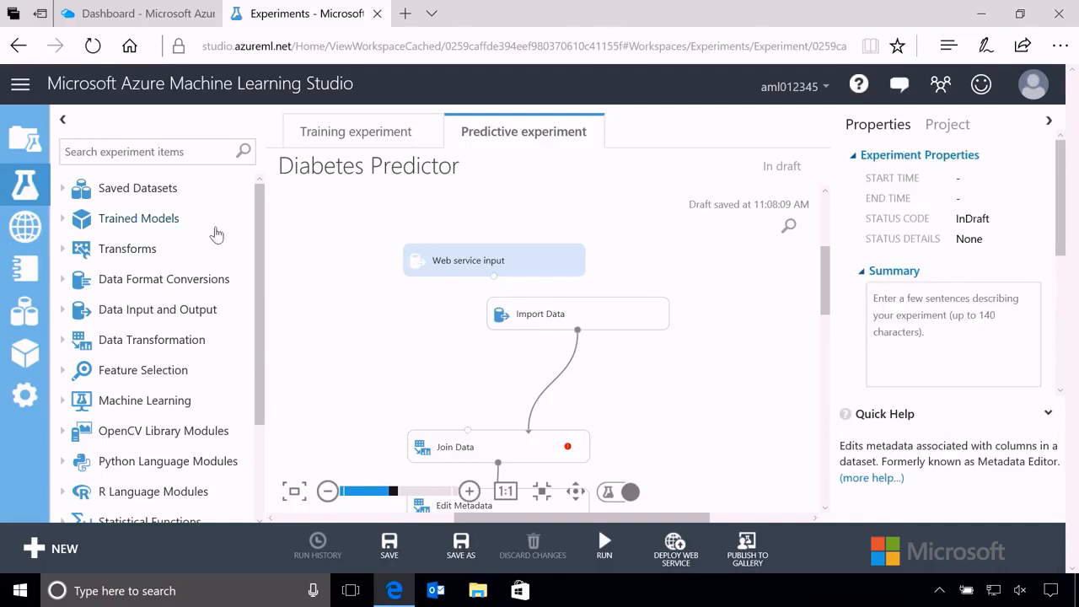
pyautogui.click(130, 149)
pyautogui.write('Manual')
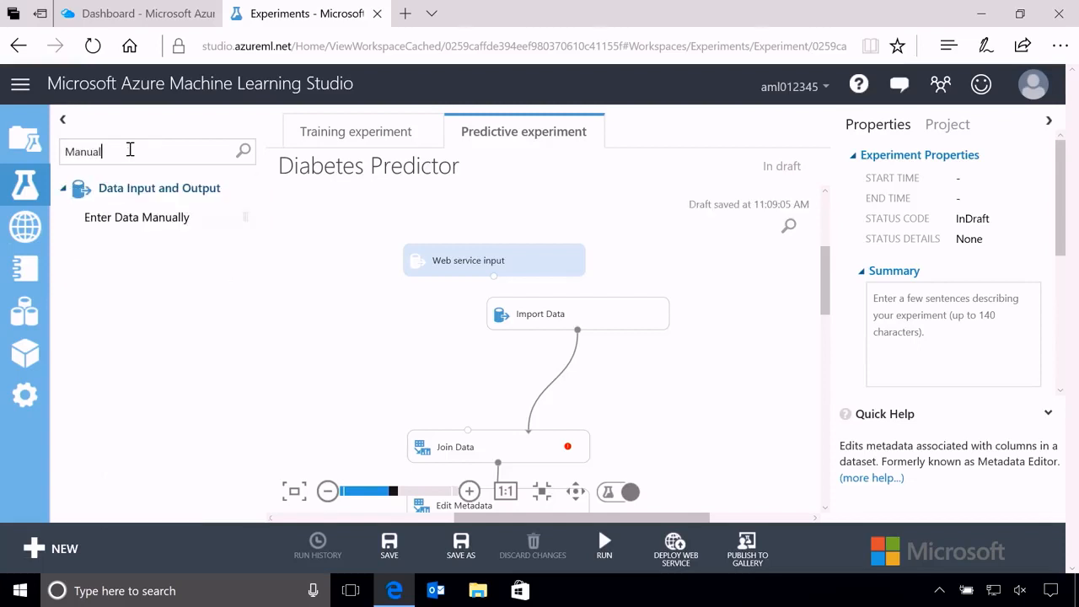
pyautogui.moveTo(142, 217); pyautogui.dragTo(373, 324)
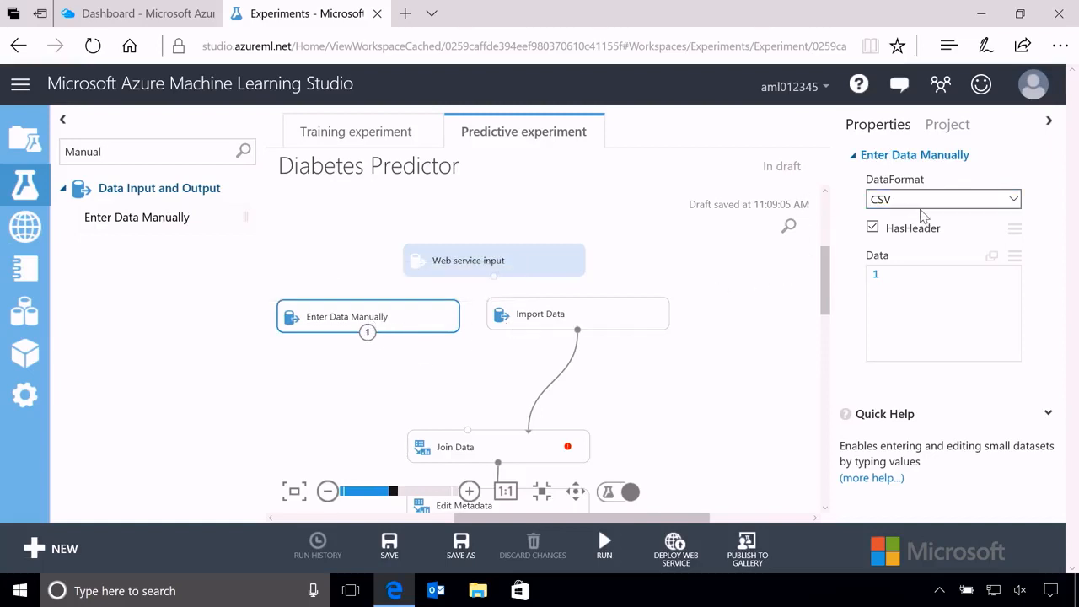
# Paste the CSV header from PatientID to Age and one patient record into the Enter Data Manually module, and check all its columns.
pyautogui.click(936, 278)
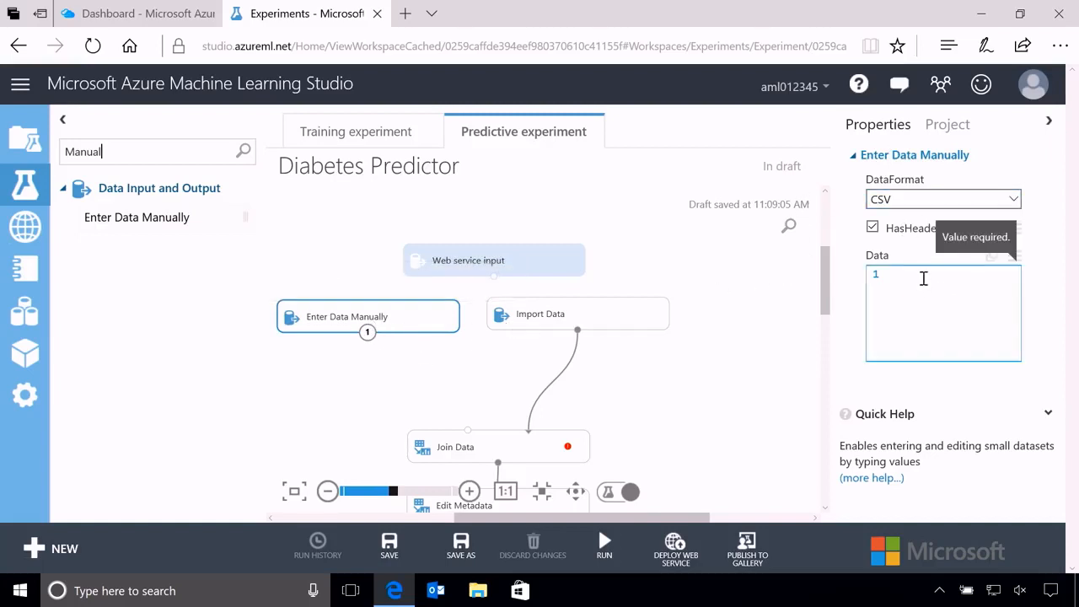
pyautogui.write('PatientID,Pregnancies,PlasmaGlucose,DiastolicBloodPressure,TricepsThickness,SerumInsulin,BMI,DiabetesPedigree,Age 1354778,0,171,80,34,23,43.509,1.213,21')
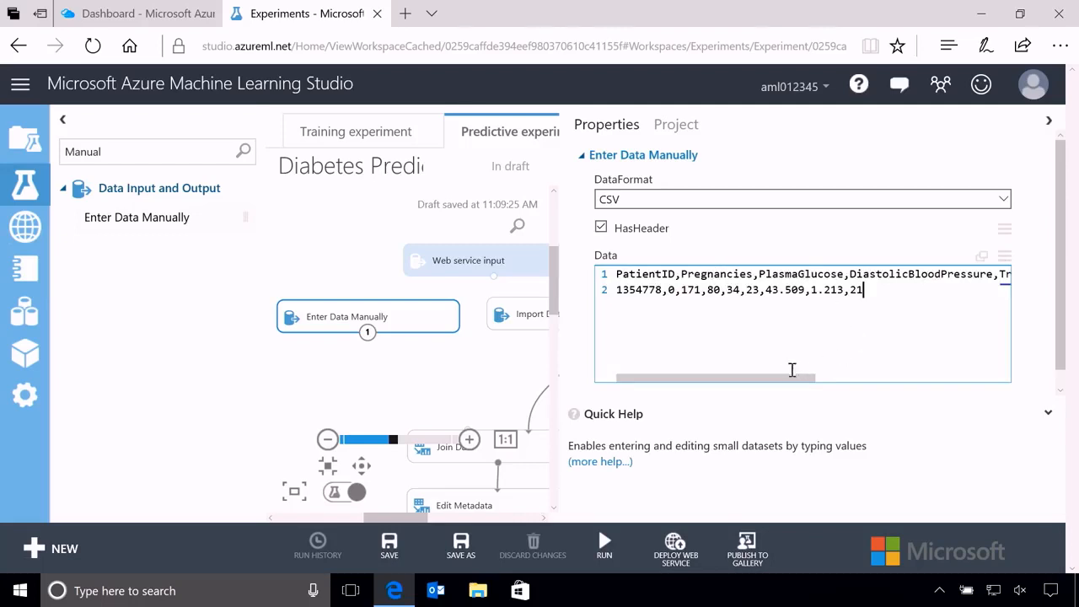
pyautogui.moveTo(781, 381); pyautogui.dragTo(987, 378)
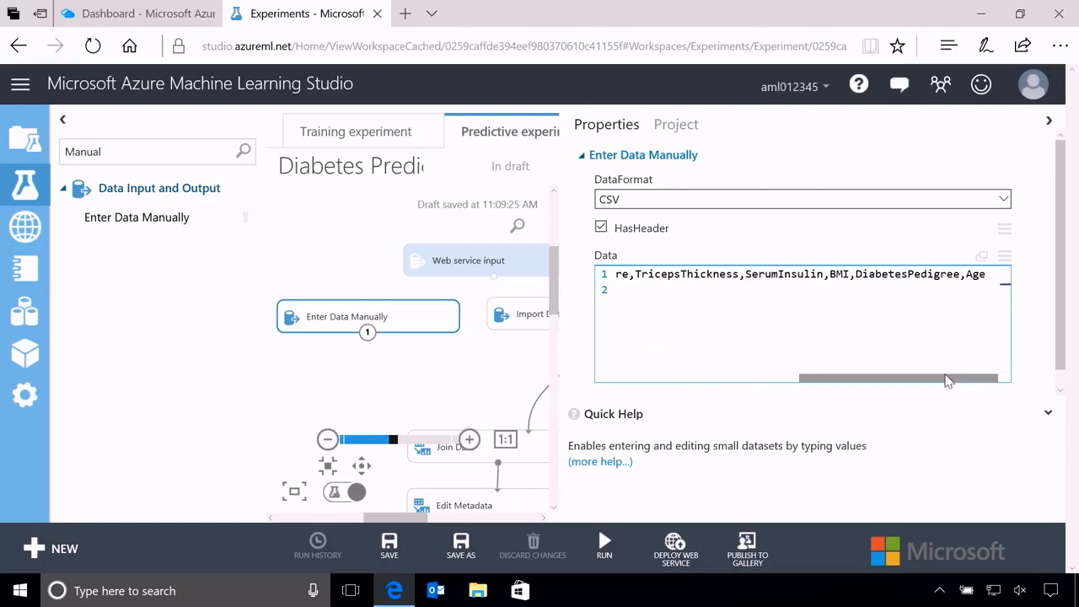
pyautogui.moveTo(935, 377); pyautogui.dragTo(725, 381)
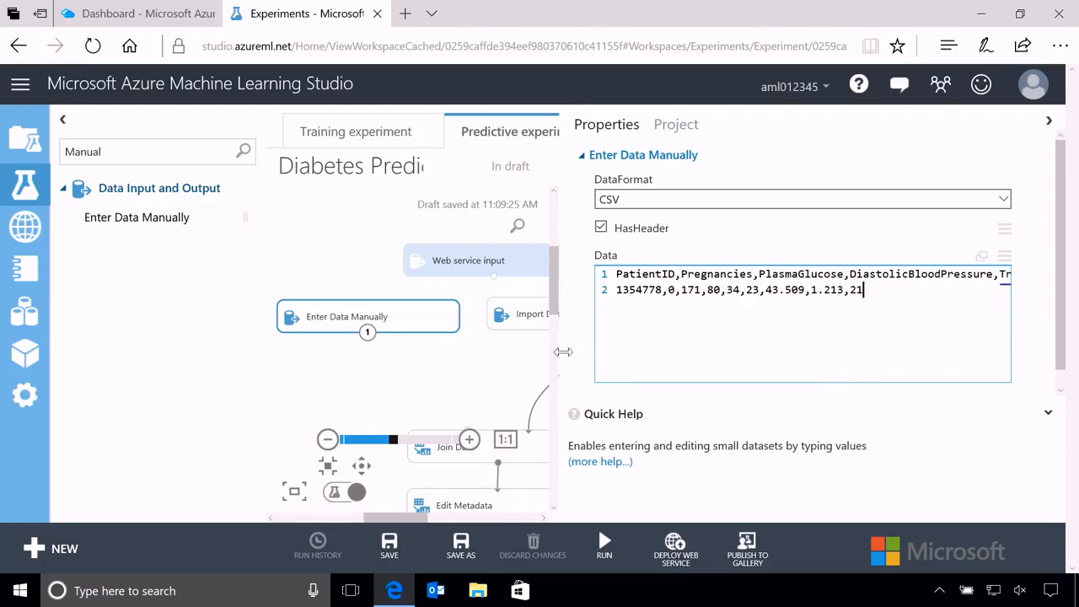
pyautogui.moveTo(563, 358); pyautogui.dragTo(793, 352)
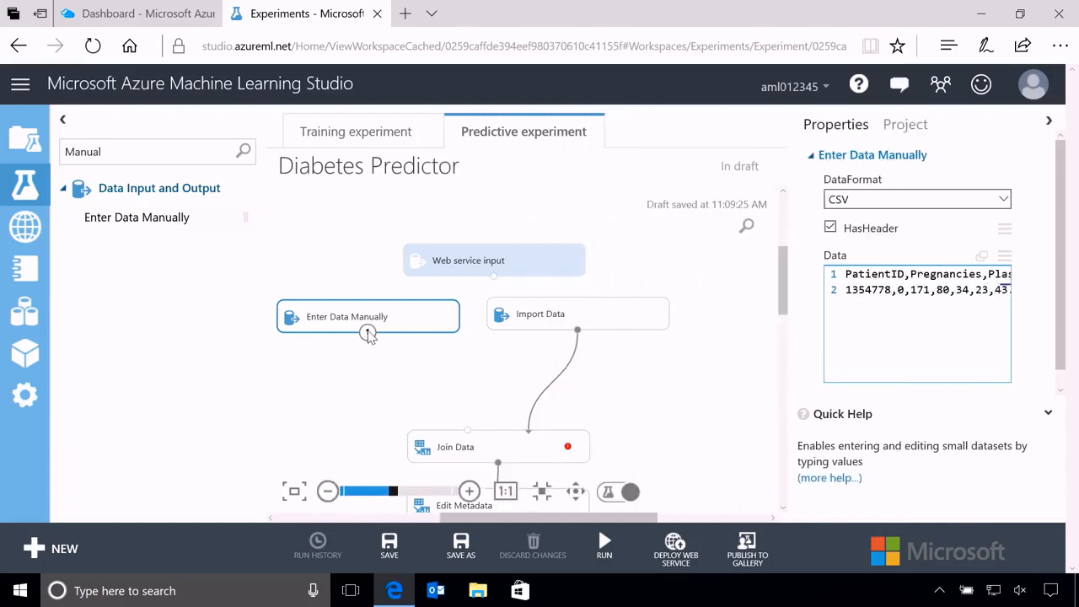
# Connect Enter Data Manually and Web service input to the first input of Join Data, and shift Web service input slightly left.
pyautogui.moveTo(367, 332); pyautogui.dragTo(465, 436)
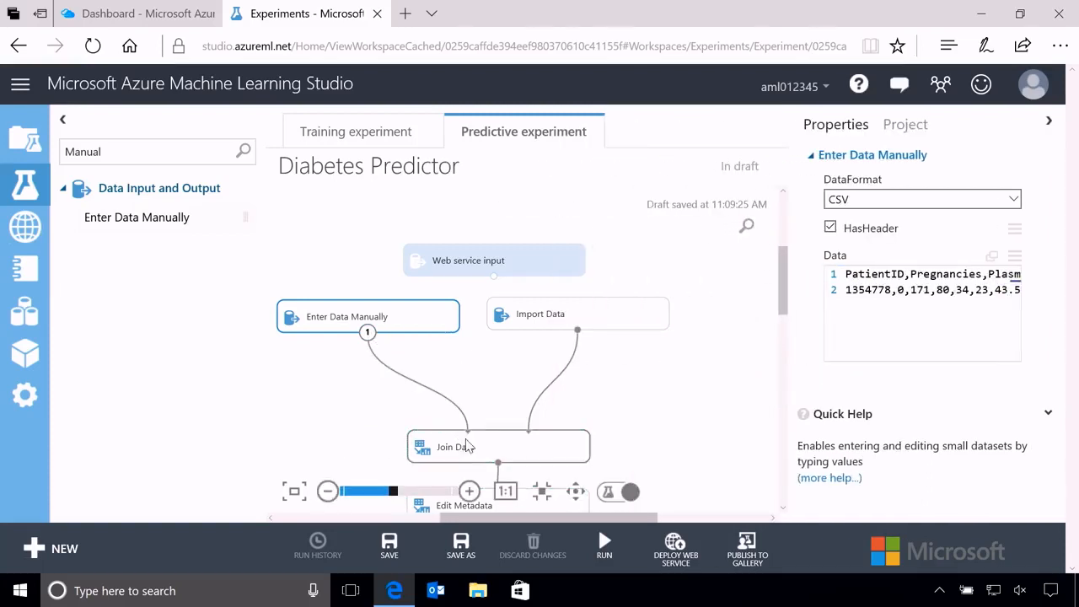
pyautogui.click(864, 294)
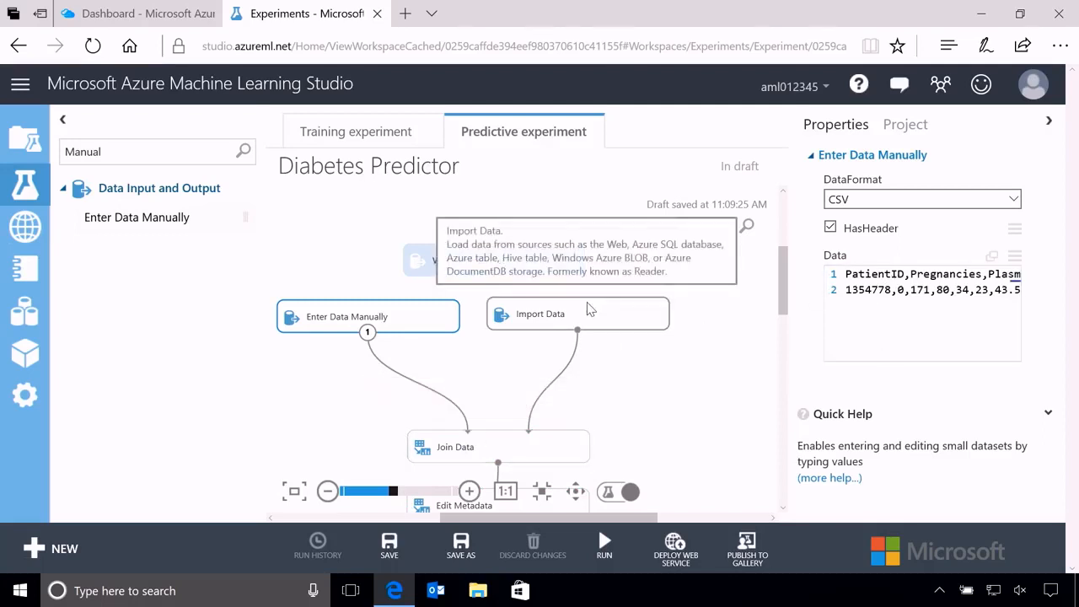
pyautogui.moveTo(494, 278); pyautogui.dragTo(469, 432)
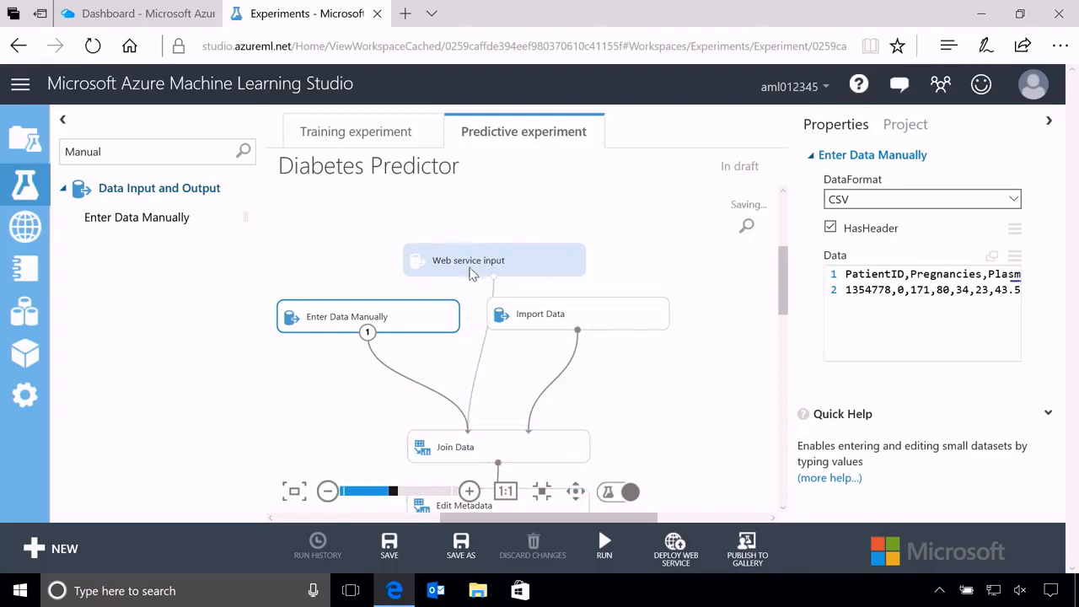
pyautogui.moveTo(470, 274); pyautogui.dragTo(449, 269)
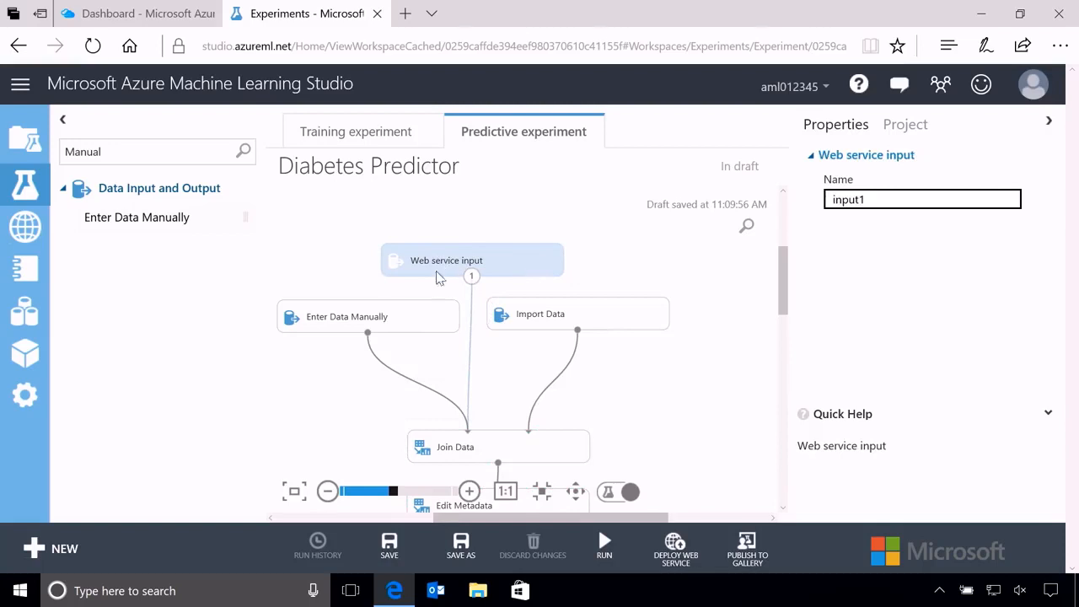
pyautogui.click(399, 317)
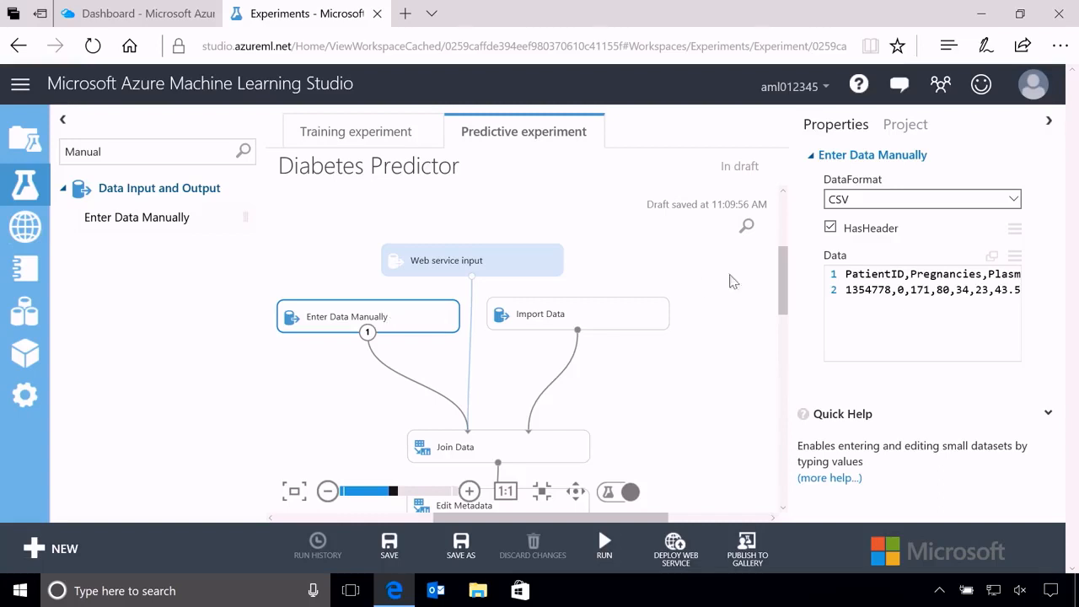
# Remove the Diabetic column from the column selection of the Edit Metadata module below Join Data, keeping only PatientID.
pyautogui.moveTo(783, 281); pyautogui.dragTo(783, 317)
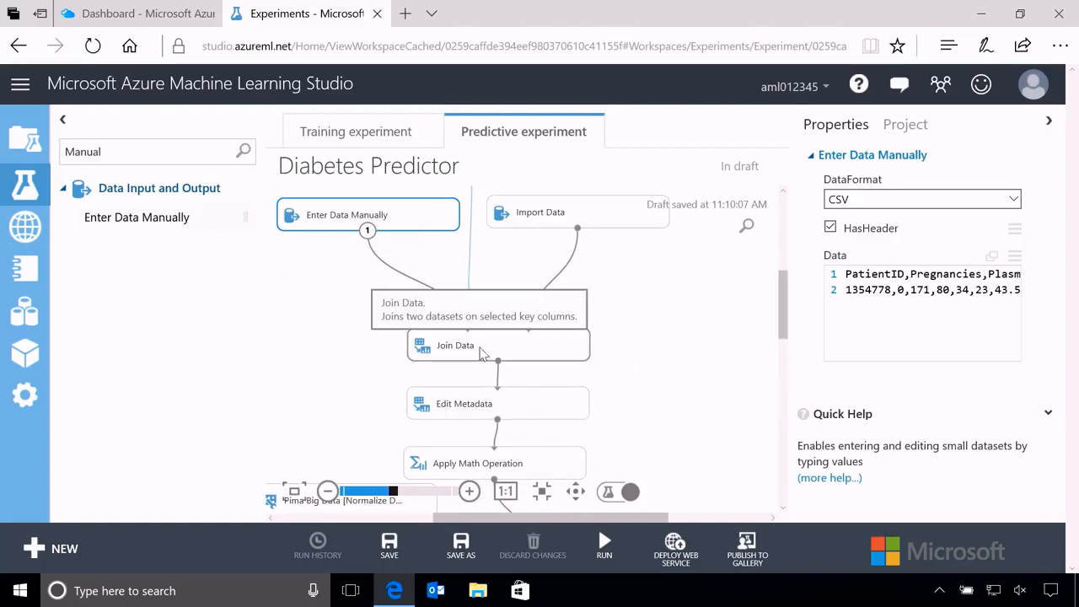
pyautogui.moveTo(781, 336); pyautogui.dragTo(782, 354)
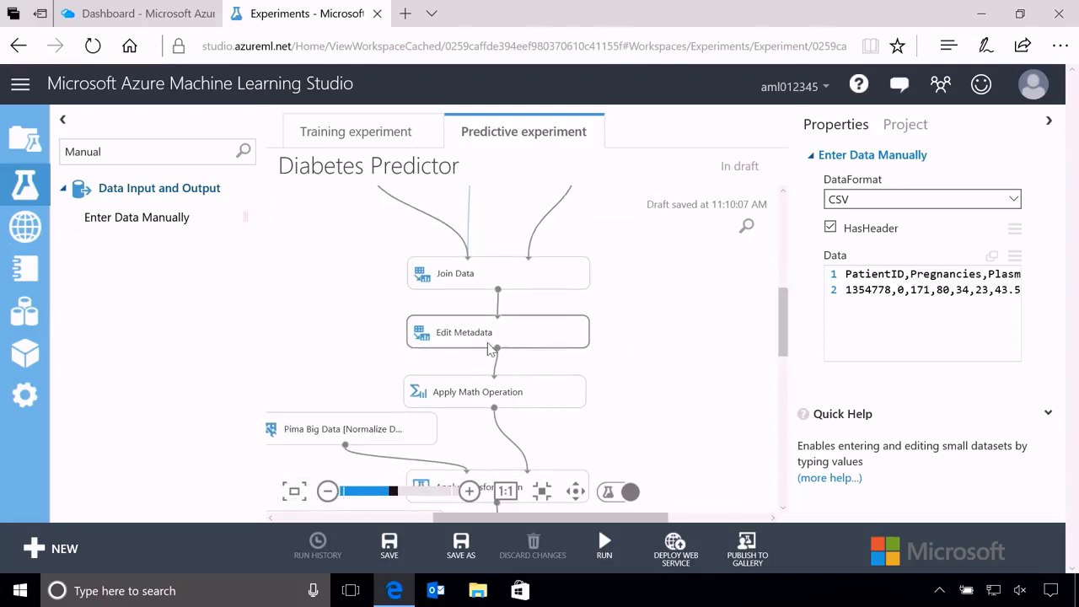
pyautogui.click(462, 340)
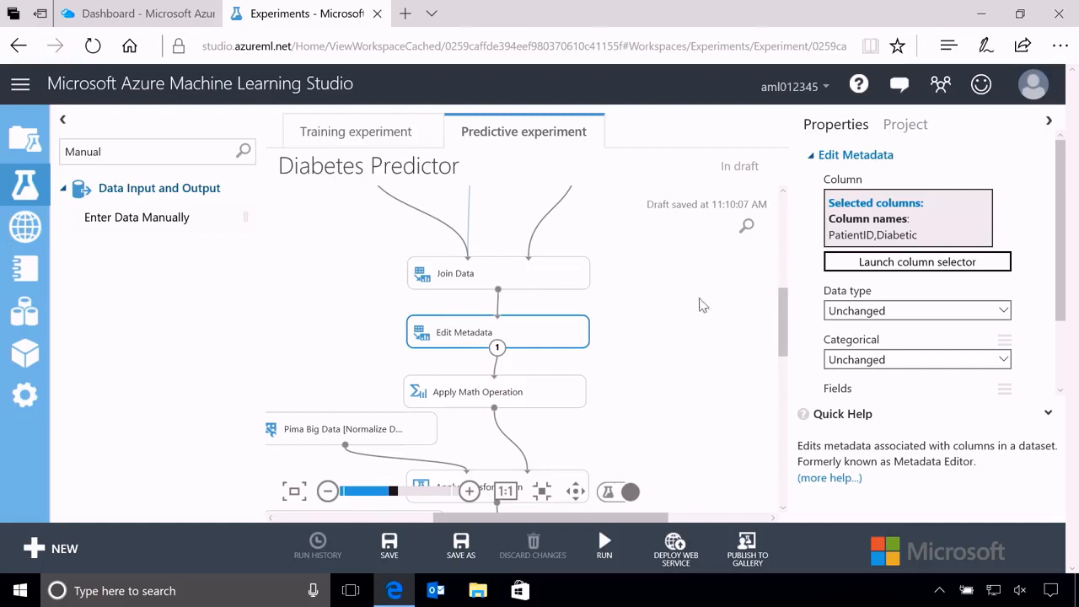
pyautogui.click(917, 267)
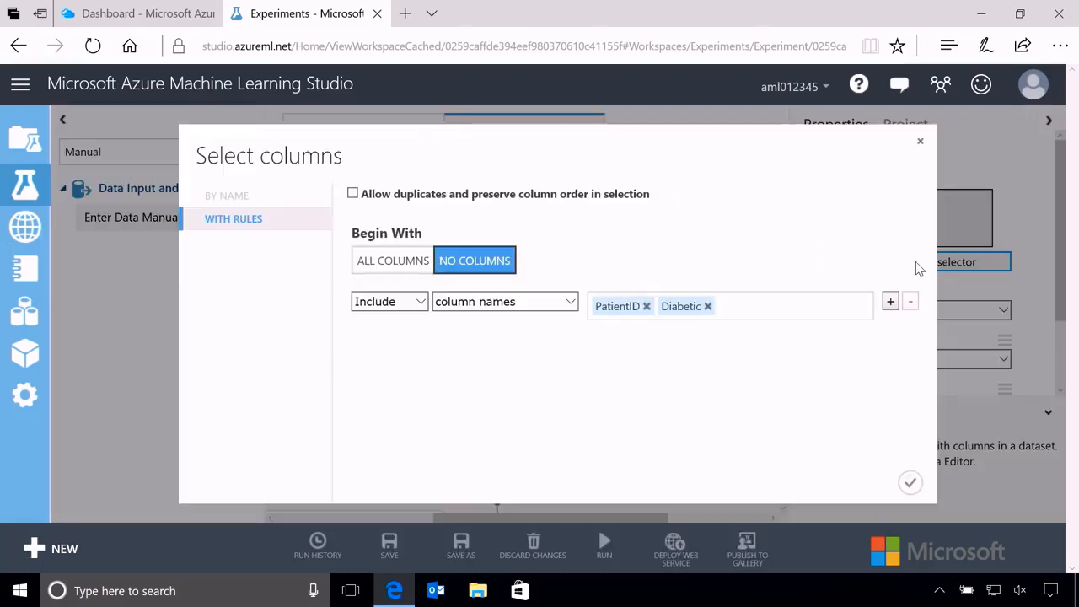
pyautogui.click(708, 307)
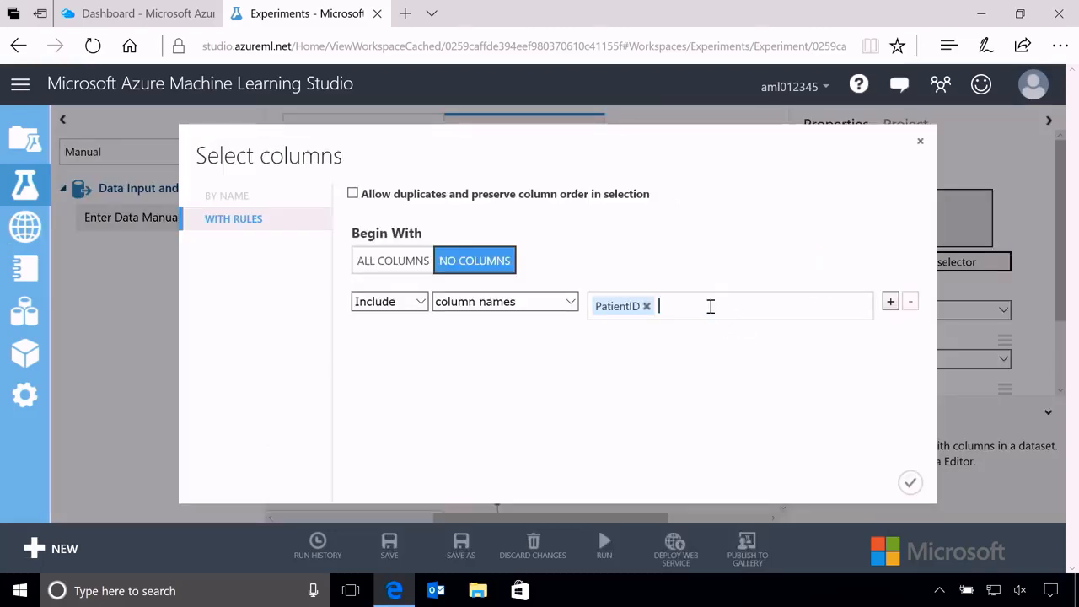
pyautogui.click(908, 481)
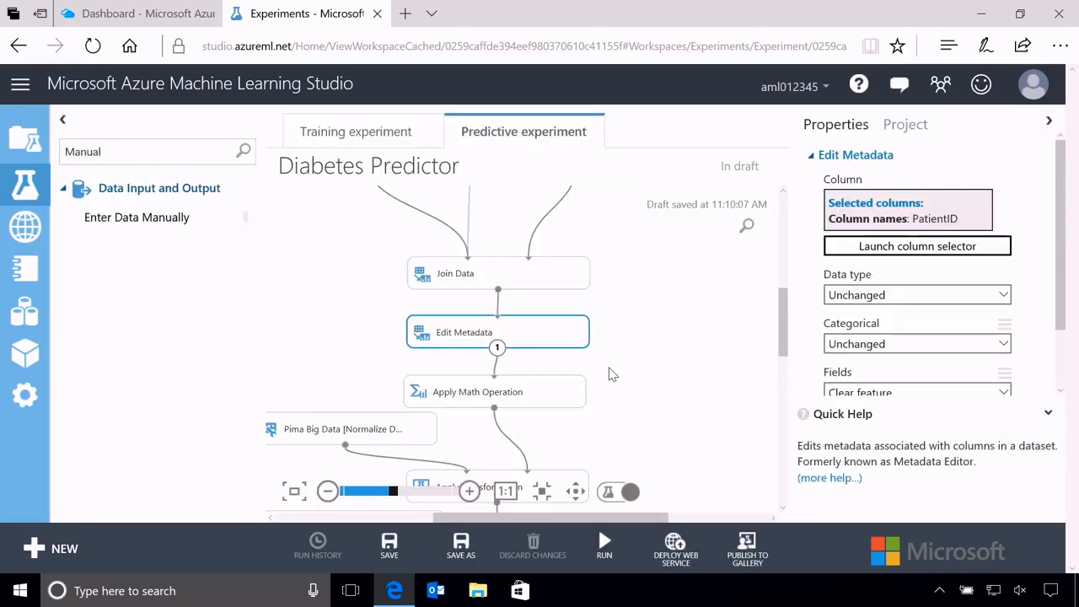
# Check the rest of the flow down to Web service output and run the whole predictive experiment.
pyautogui.moveTo(782, 333); pyautogui.dragTo(781, 361)
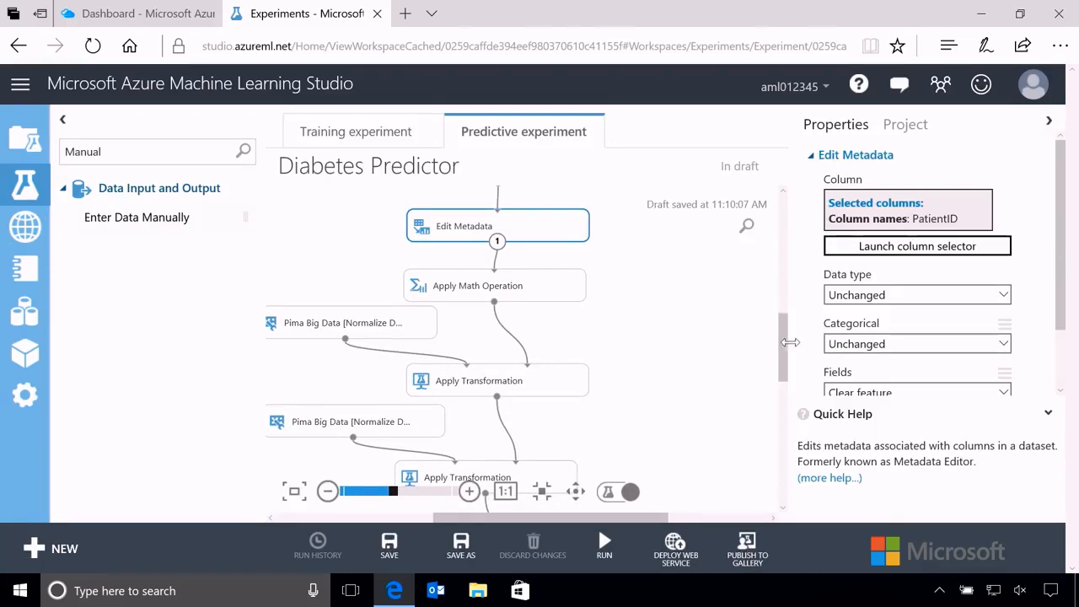
pyautogui.moveTo(779, 348); pyautogui.dragTo(779, 370)
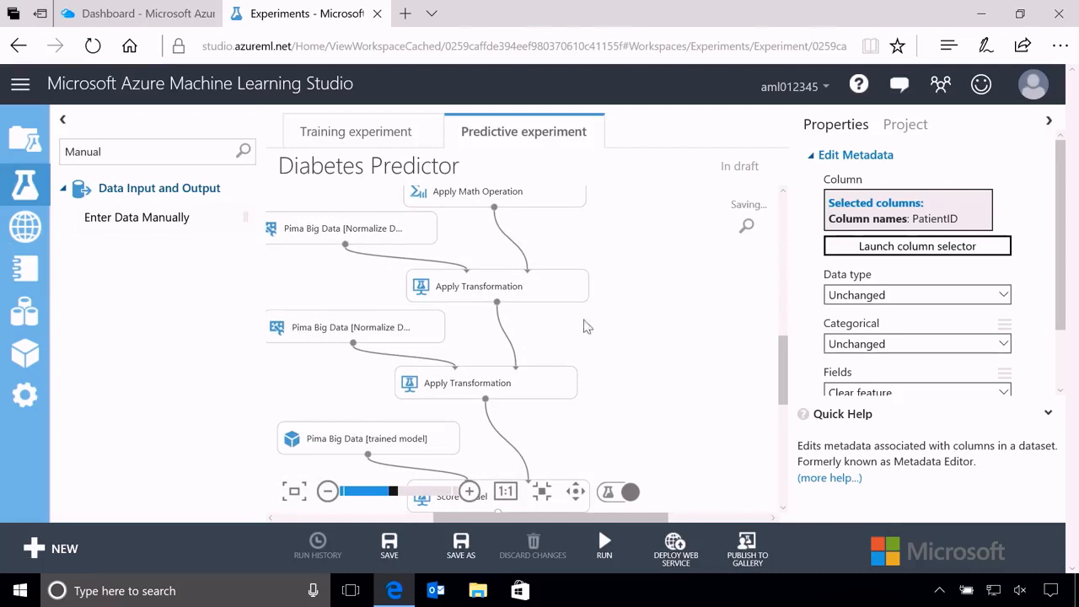
pyautogui.moveTo(779, 358); pyautogui.dragTo(779, 407)
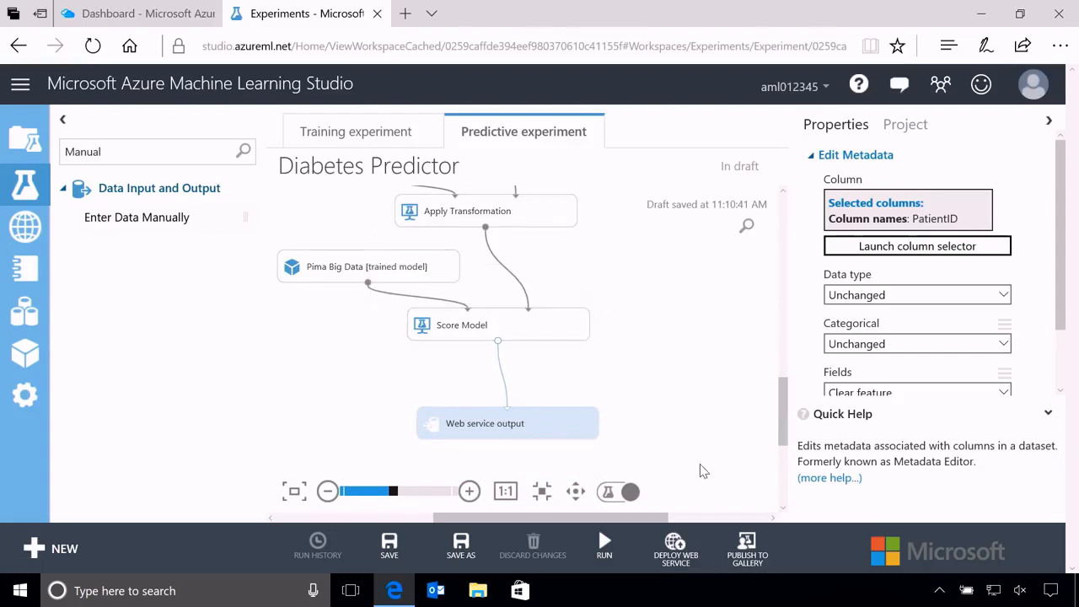
pyautogui.moveTo(604, 546)
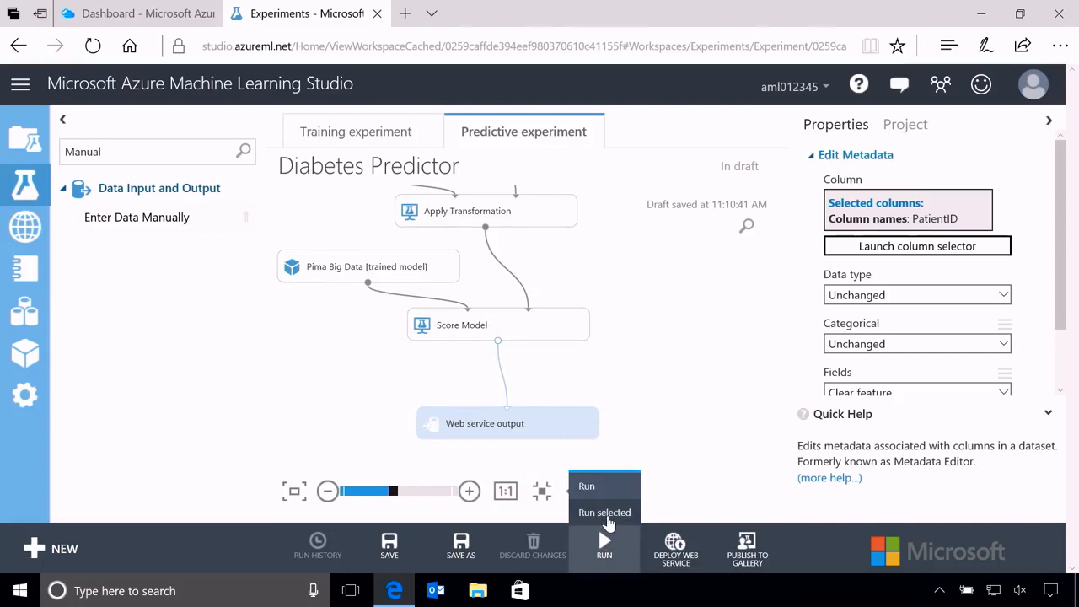
pyautogui.click(596, 494)
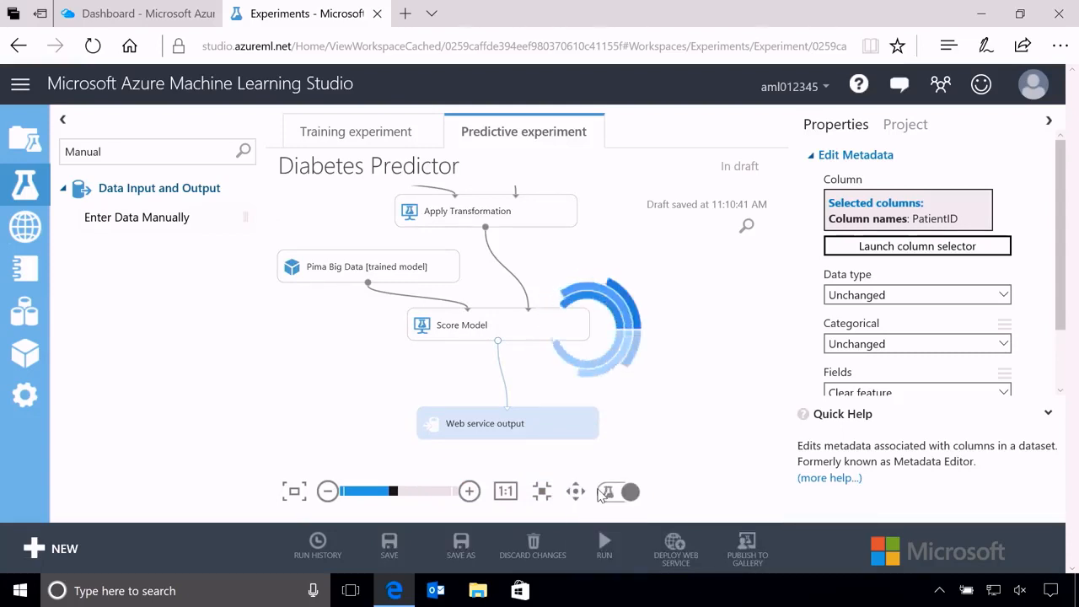
# Visualize the scored dataset of Score Model and examine its columns through to Scored Labels and Scored Probabilities.
pyautogui.moveTo(780, 391); pyautogui.dragTo(784, 332)
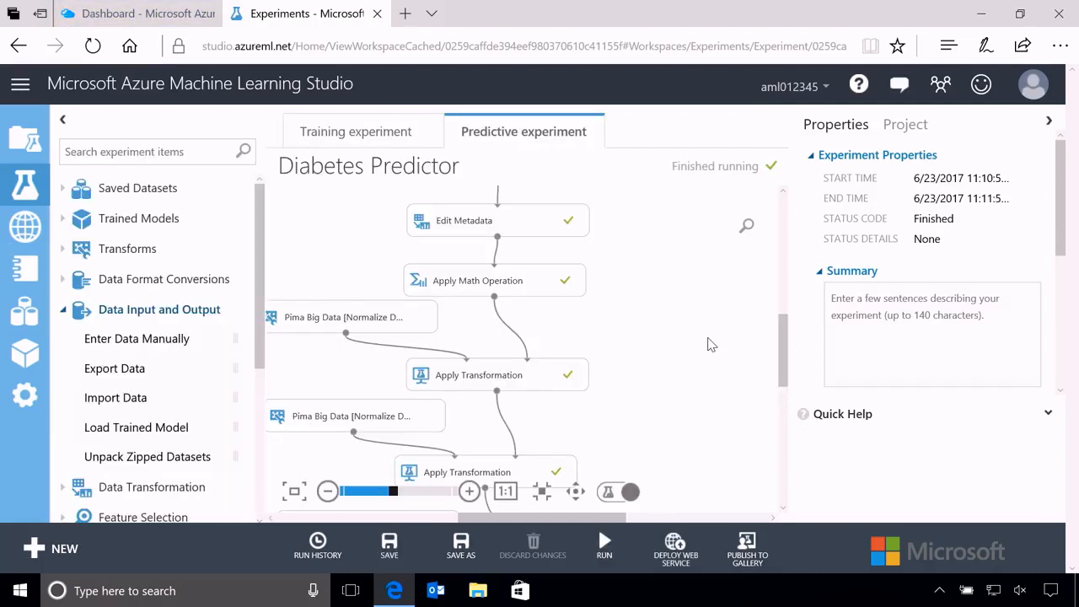
pyautogui.moveTo(783, 352); pyautogui.dragTo(787, 430)
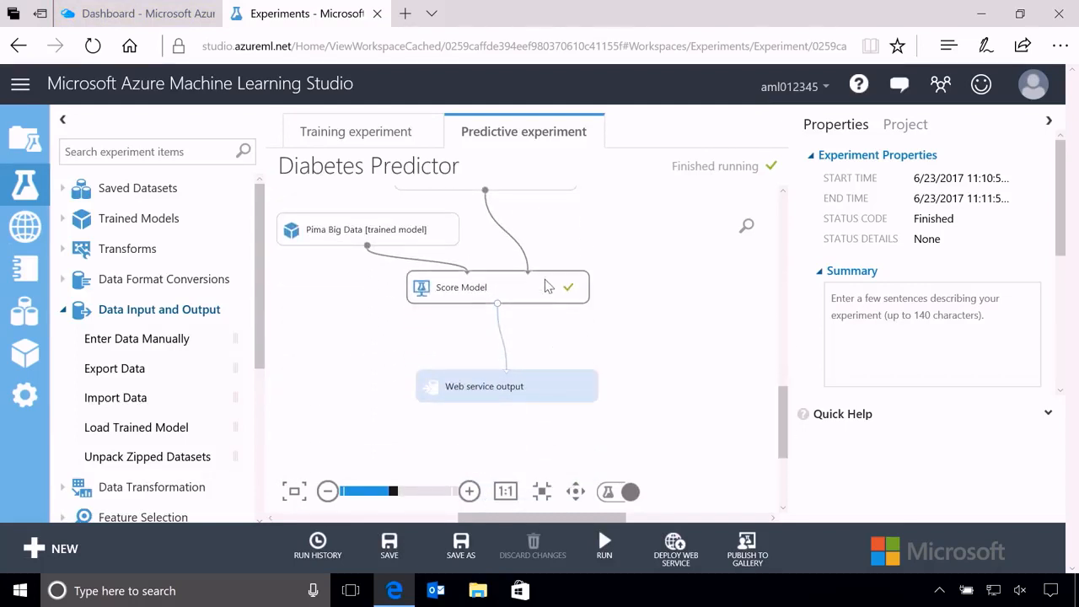
pyautogui.rightClick(498, 304)
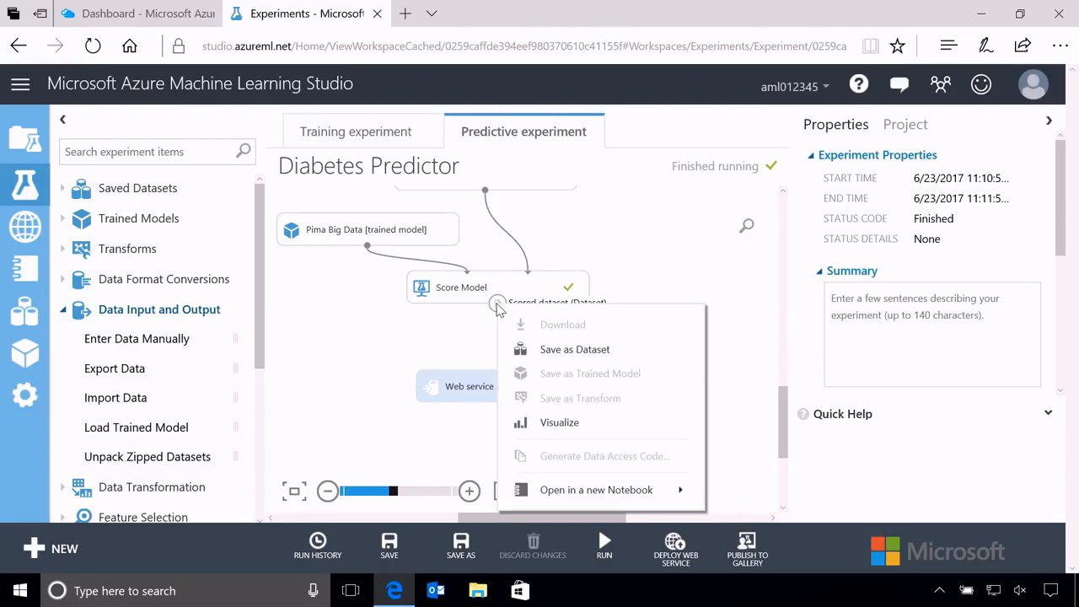
pyautogui.click(572, 422)
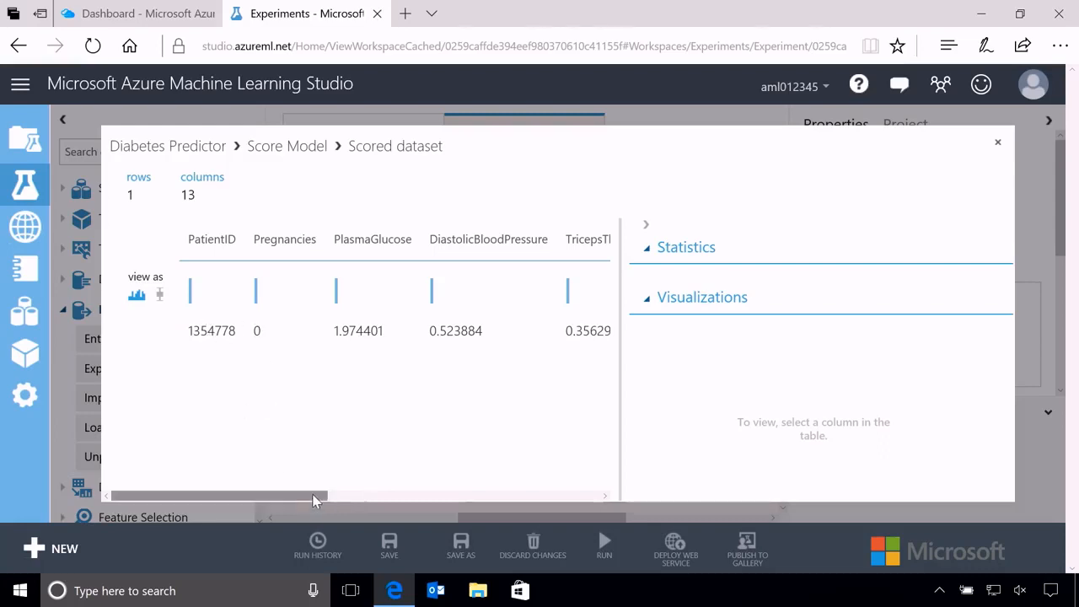
pyautogui.moveTo(334, 496); pyautogui.dragTo(604, 499)
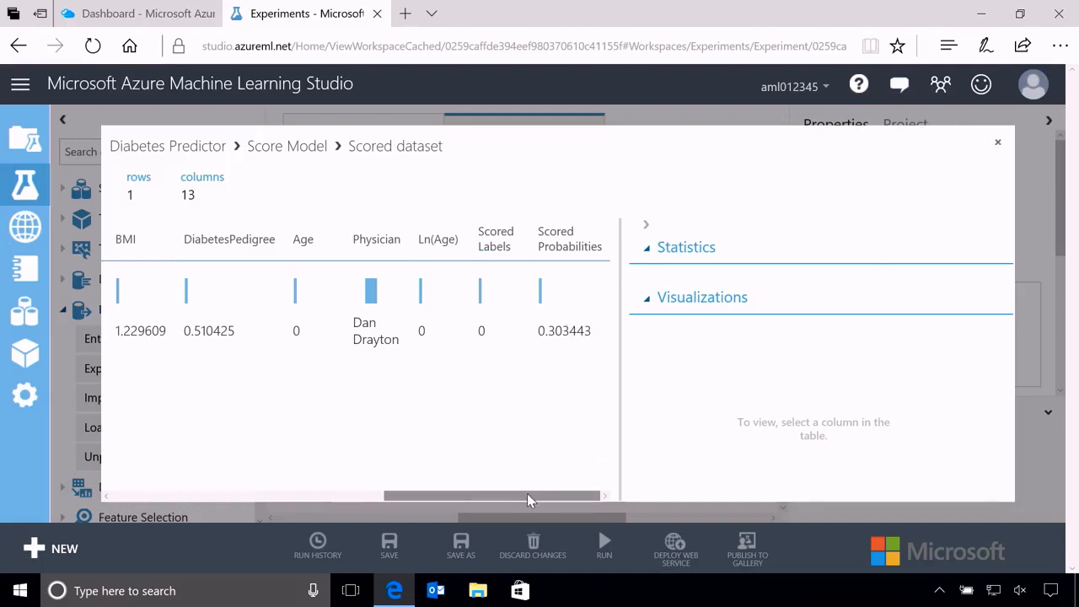
pyautogui.moveTo(527, 495)
pyautogui.mouseDown()
pyautogui.moveTo(241, 510)
pyautogui.moveTo(559, 501)
pyautogui.moveTo(248, 496)
pyautogui.moveTo(546, 486)
pyautogui.mouseUp()
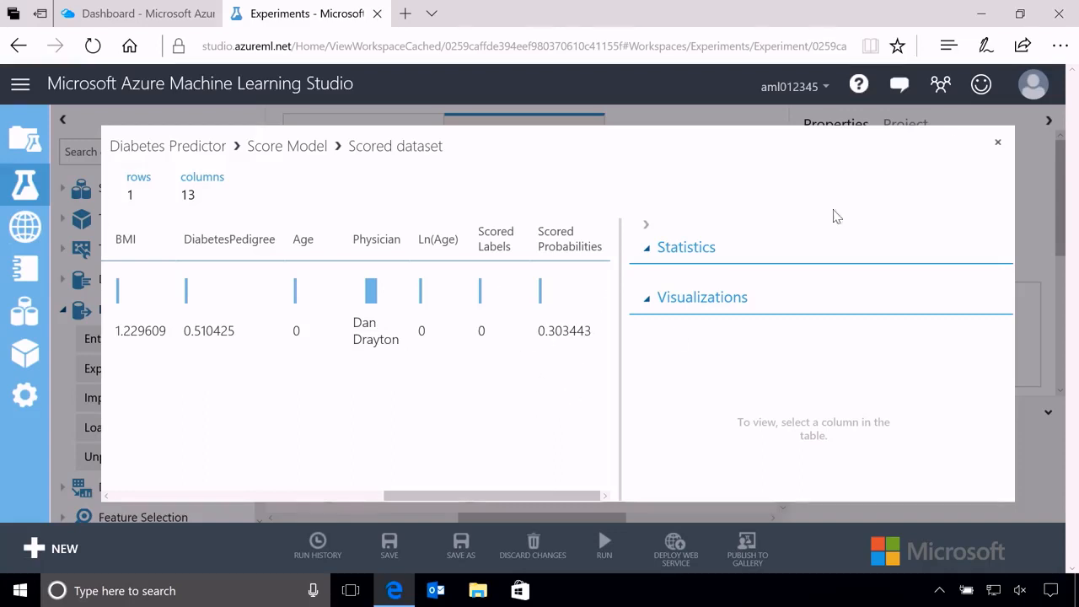
pyautogui.click(998, 143)
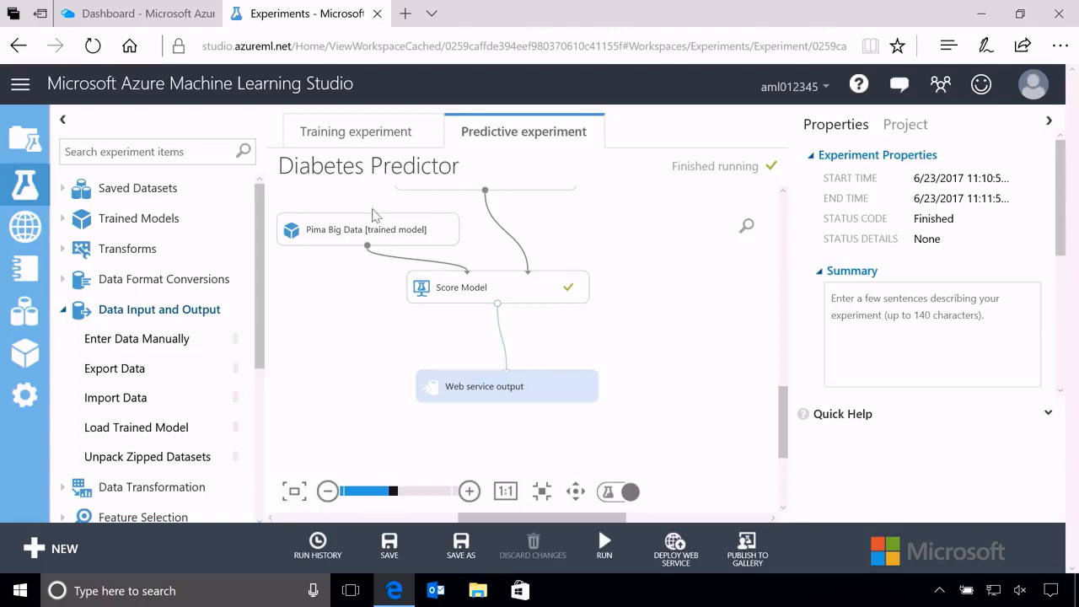
# Insert an Apply SQL Transformation module between Score Model and Web service output, connecting Score Model to its first input.
pyautogui.click(161, 153)
pyautogui.write('SQL')
pyautogui.moveTo(126, 335); pyautogui.dragTo(493, 339)
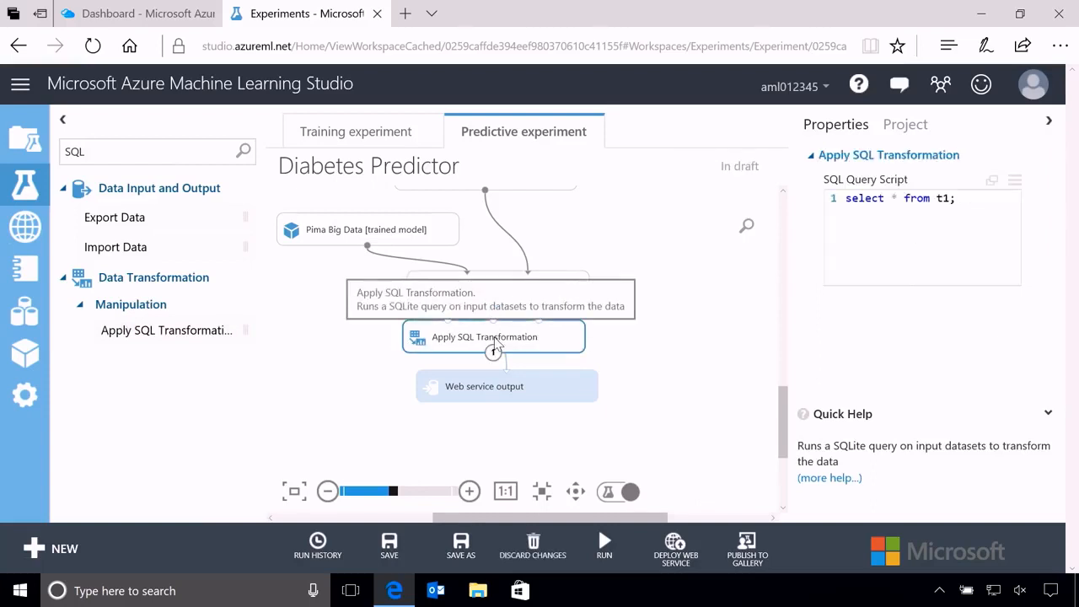
pyautogui.moveTo(497, 302)
pyautogui.mouseDown()
pyautogui.moveTo(451, 331)
pyautogui.moveTo(448, 321)
pyautogui.mouseUp()
pyautogui.moveTo(493, 352); pyautogui.dragTo(488, 407)
pyautogui.click(491, 385)
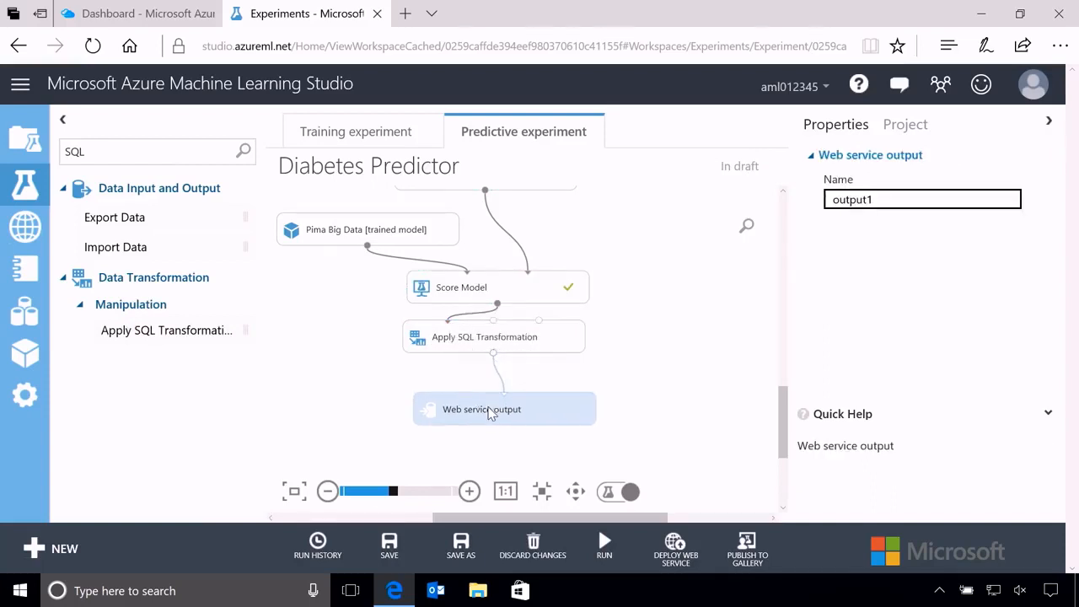
pyautogui.click(485, 346)
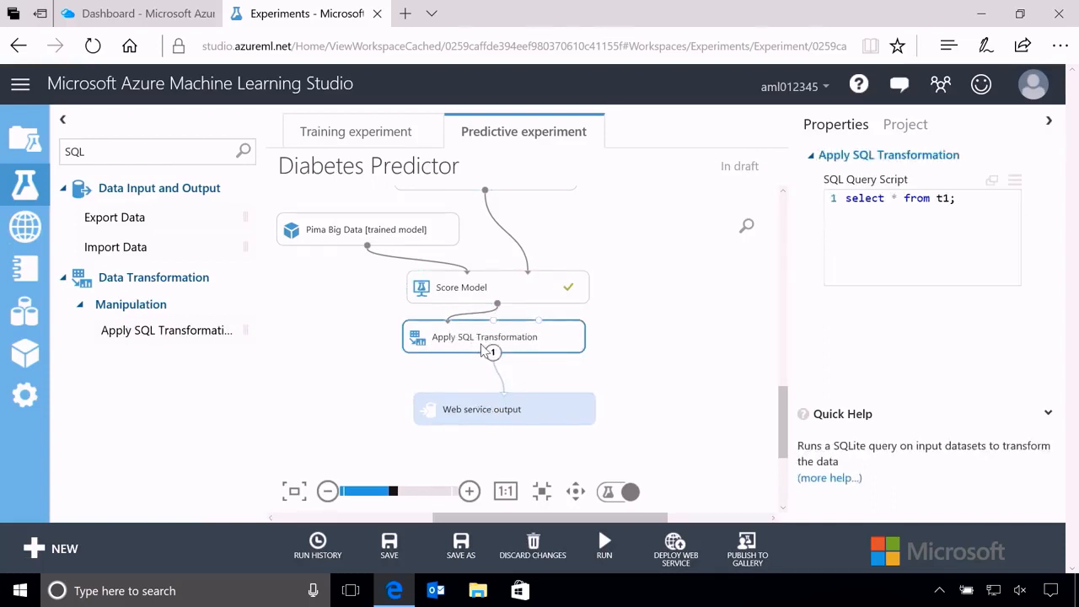
# Replace the asterisk in the Apply SQL Transformation query with PatientID and Physician, each followed by a comma on its own line.
pyautogui.click(905, 210)
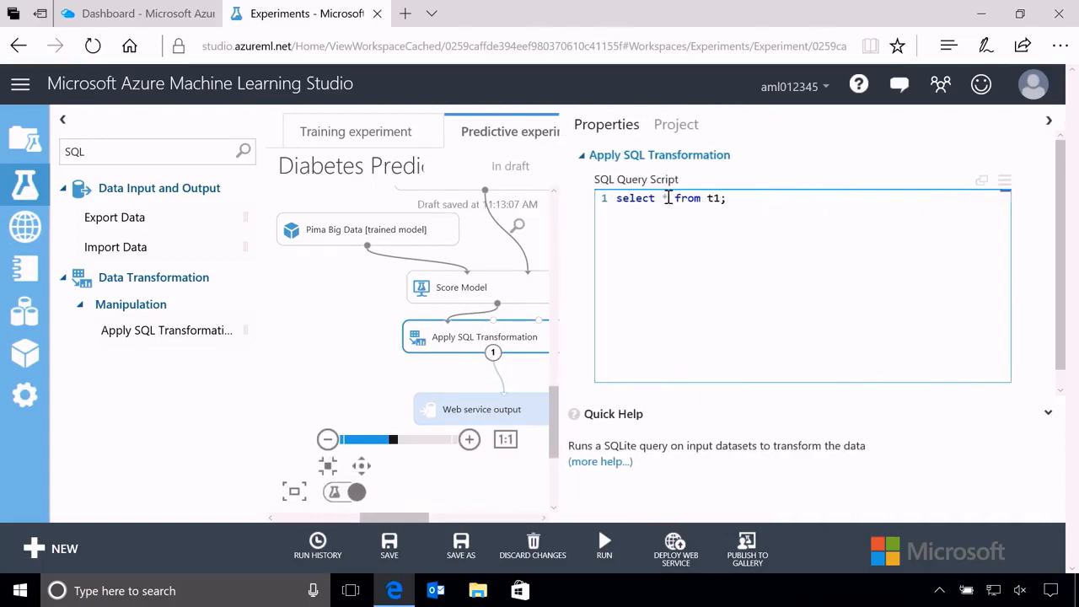
pyautogui.doubleClick(668, 198)
pyautogui.write('PatientID,')
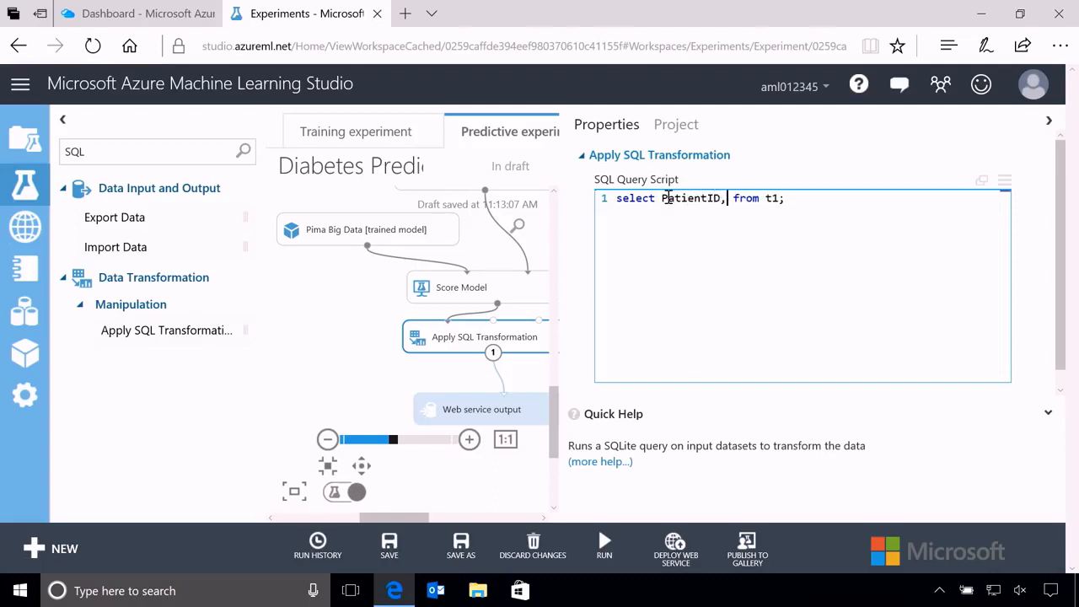
pyautogui.press('Return')
pyautogui.write('P')
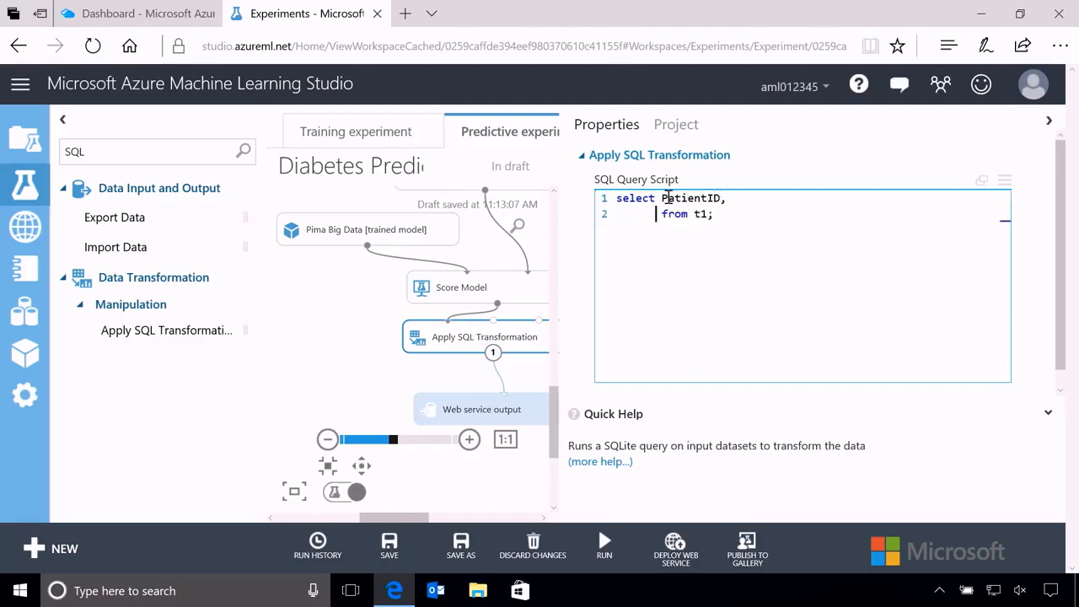
pyautogui.write('hysician,')
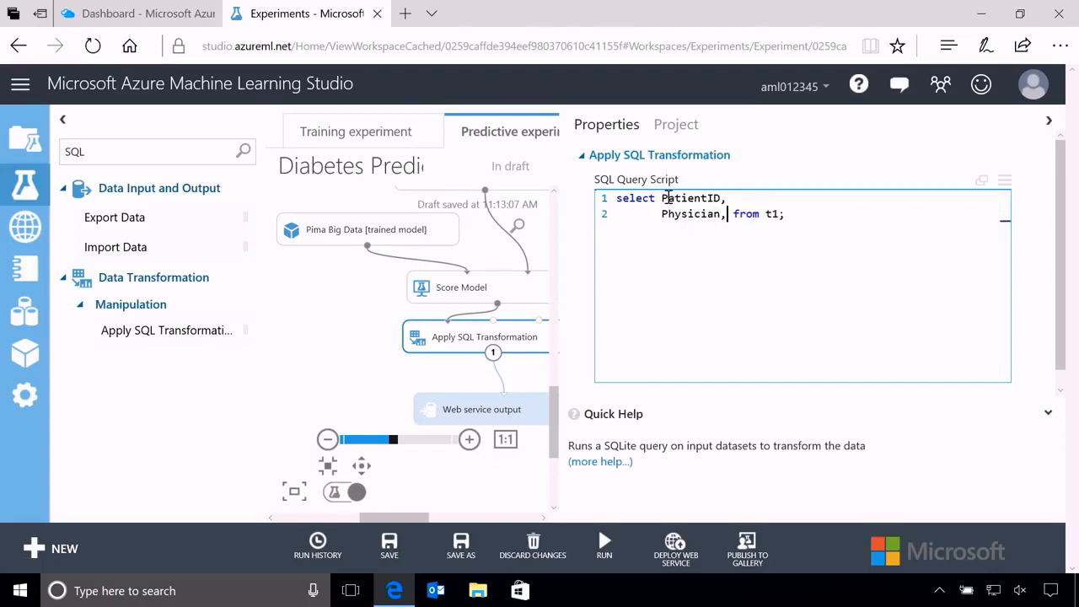
# Add [Scored Labels] AS DiabetesPrediction, to the query as a new line below Physician.
pyautogui.press('Return')
pyautogui.write('[Scored ')
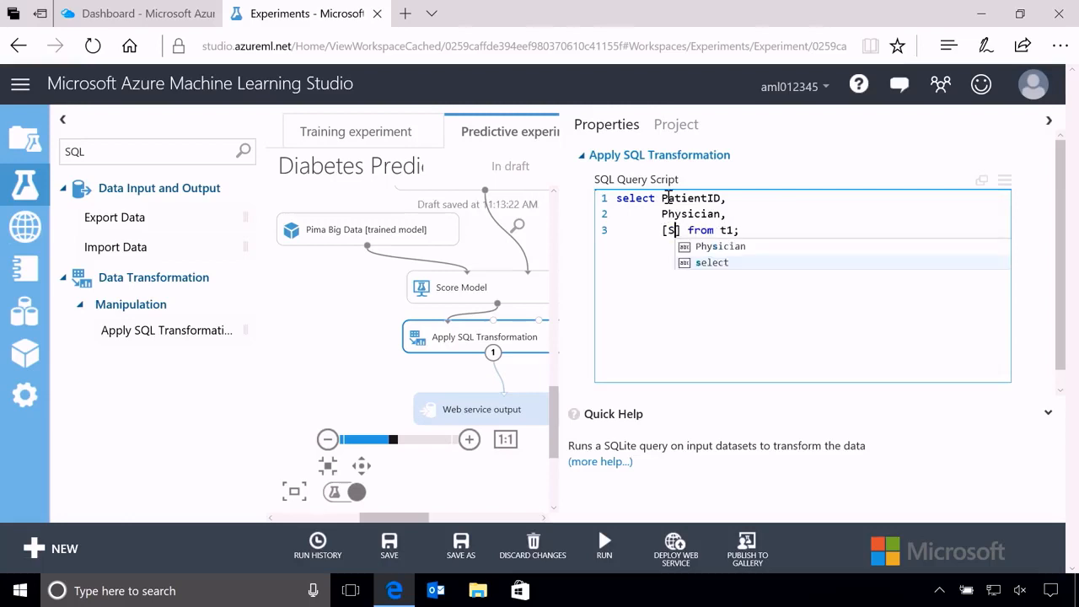
pyautogui.write('Labels]')
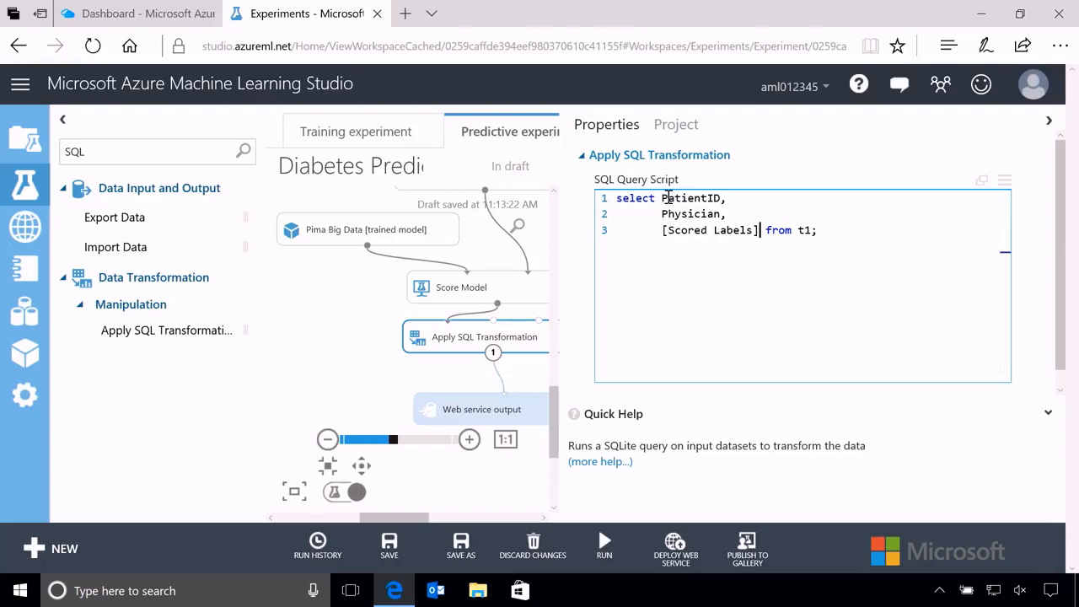
pyautogui.write(' AS')
pyautogui.write(' DiabetesP')
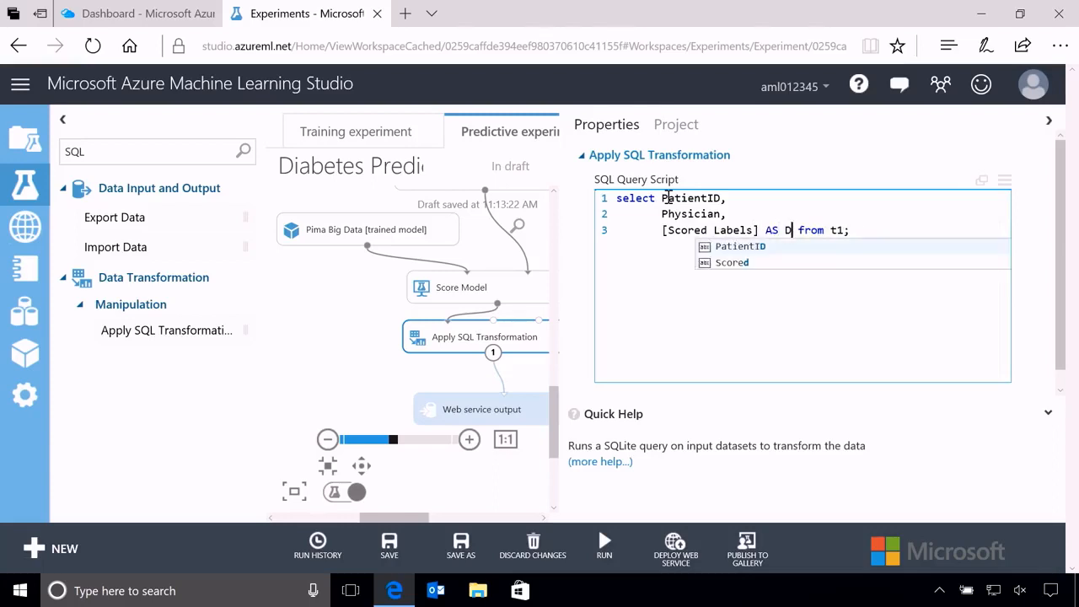
pyautogui.write('rediction')
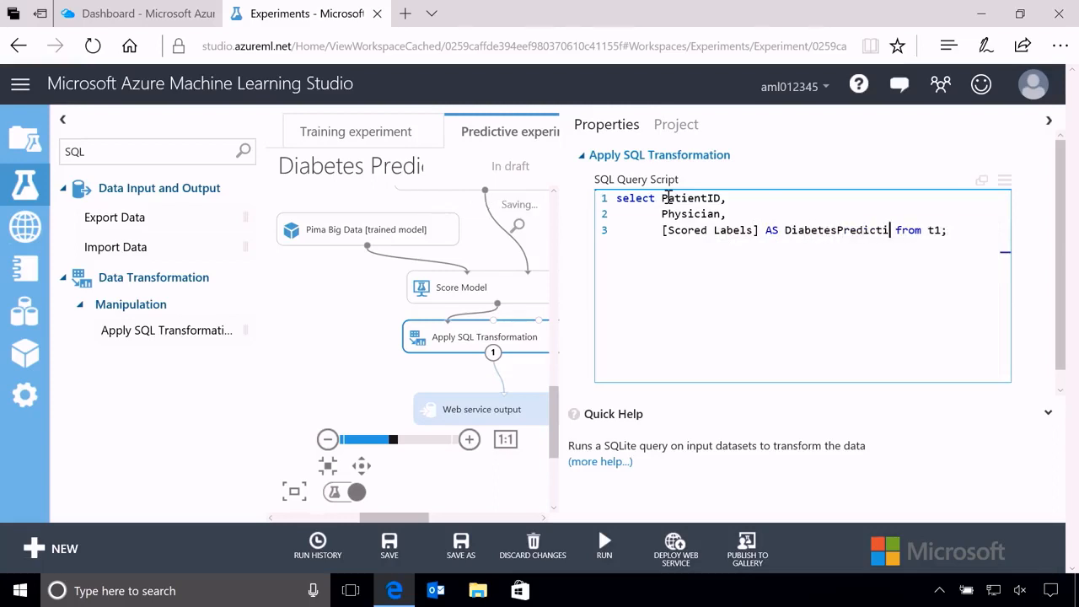
pyautogui.write(',')
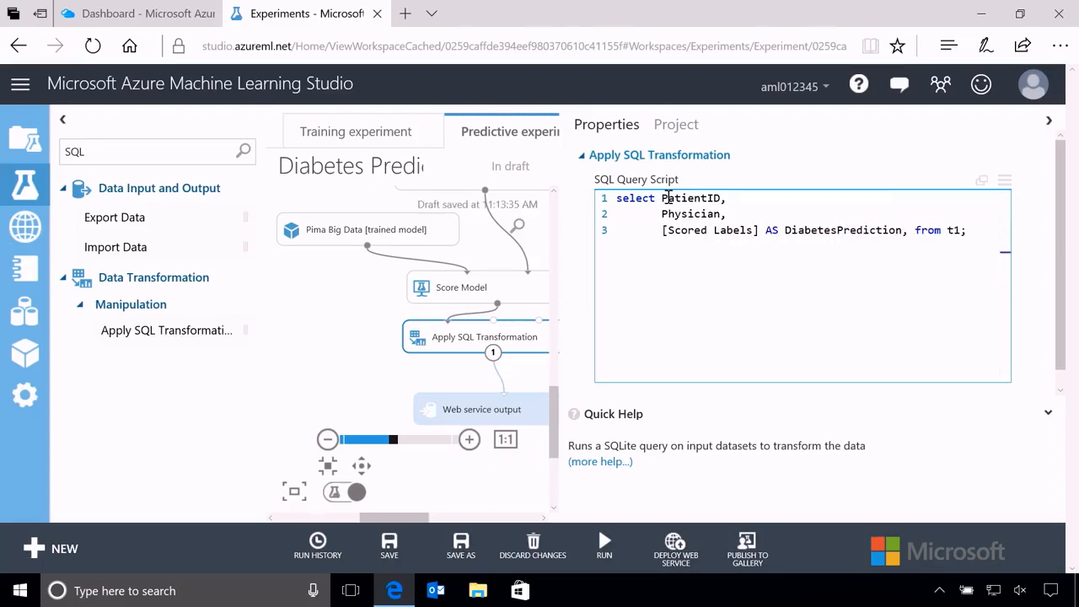
# Add [Scored Probabilities] AS Probability as the last column of the select list, on a new line.
pyautogui.press('Return')
pyautogui.write('[Scored P')
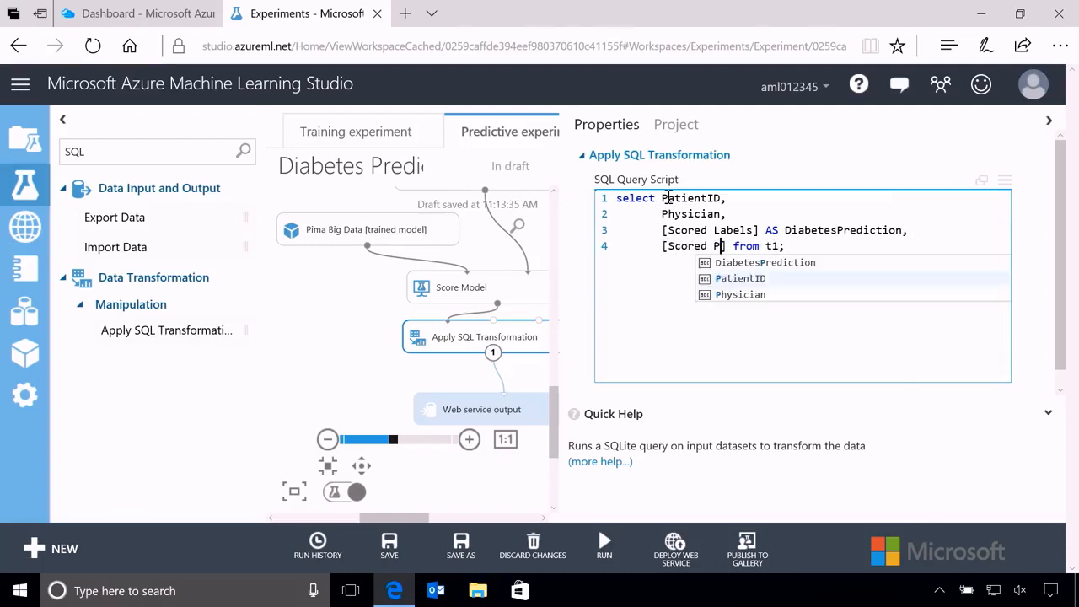
pyautogui.write('r')
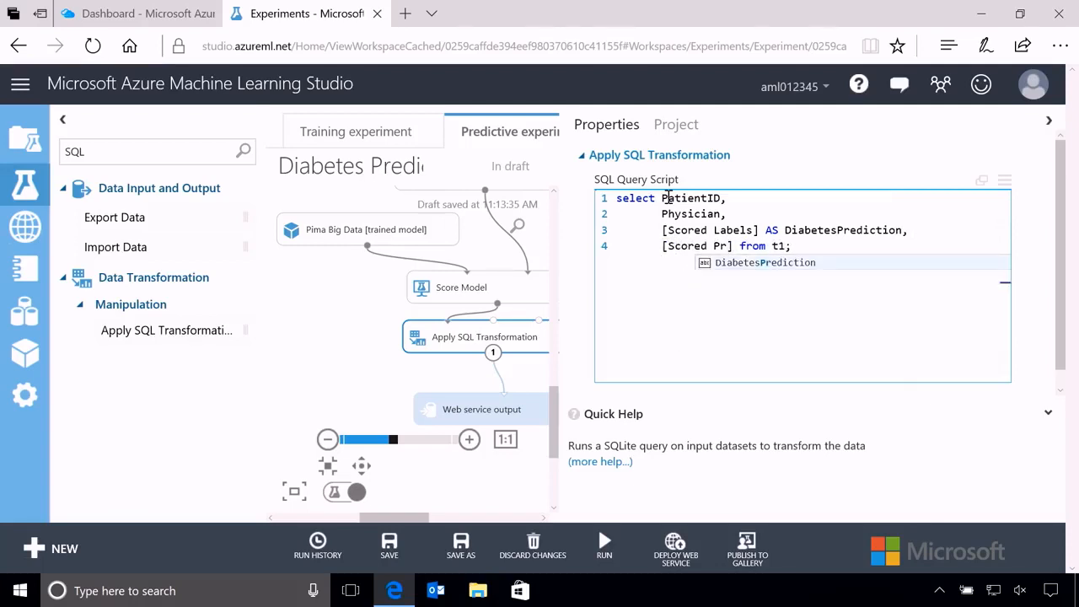
pyautogui.write('o')
pyautogui.write('babilities')
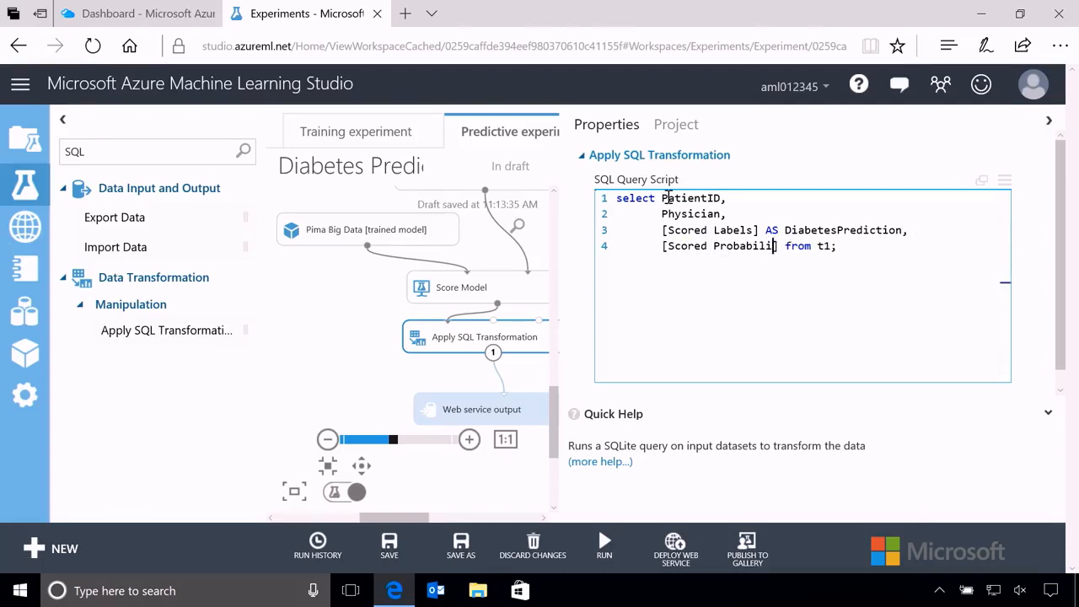
pyautogui.press('Right')
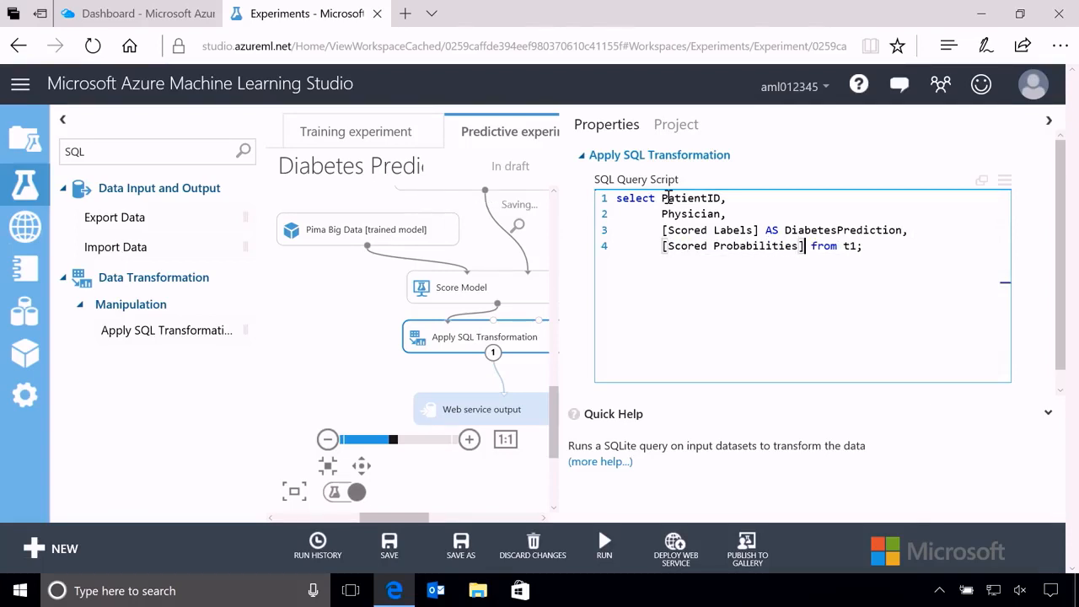
pyautogui.write('AS')
pyautogui.write(' Probabil')
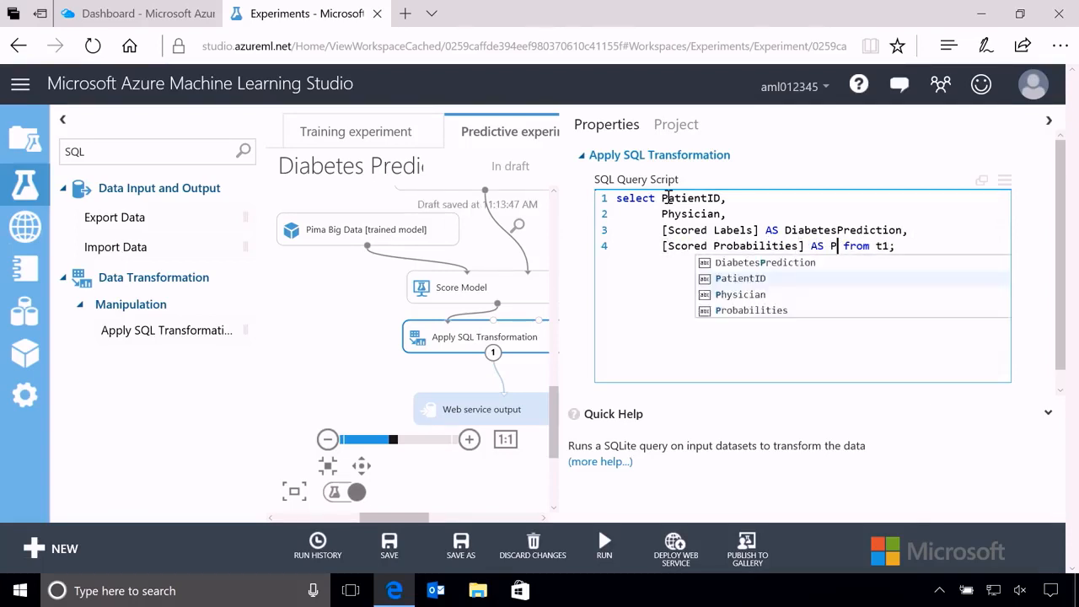
pyautogui.write('ity')
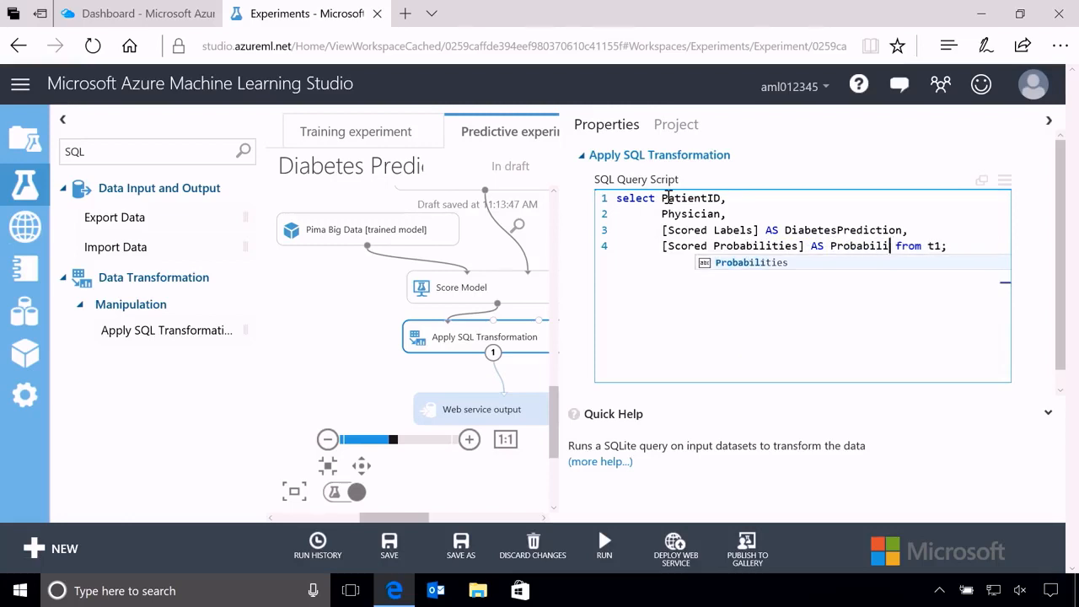
# Place the from t1; clause on its own line of the query and remove its indentation.
pyautogui.press('Return')
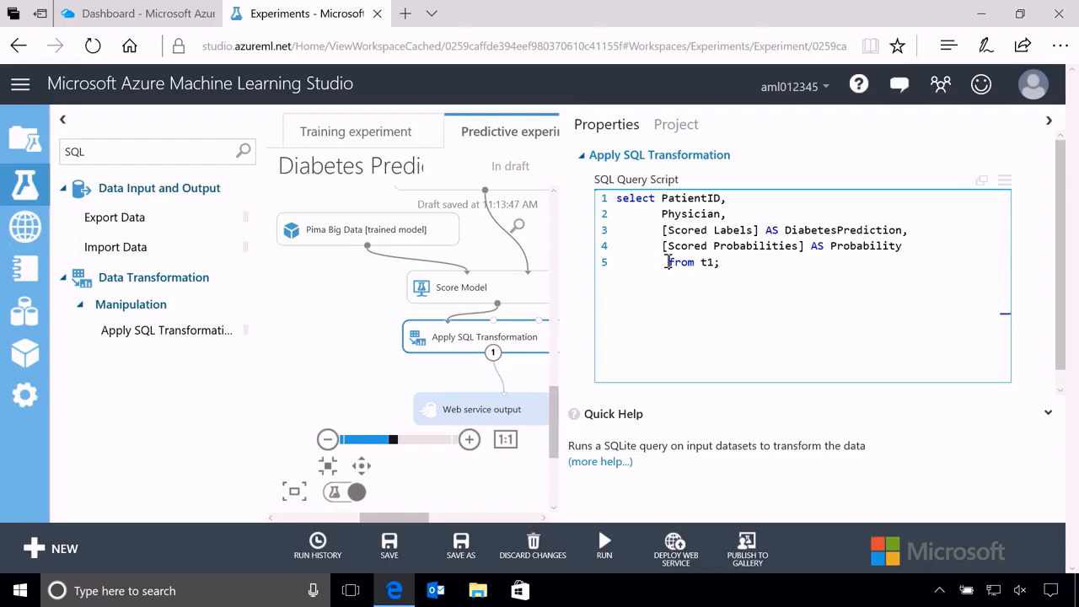
pyautogui.moveTo(667, 262); pyautogui.dragTo(604, 278)
pyautogui.click(631, 262)
pyautogui.press('Delete')
pyautogui.press('Delete')
pyautogui.press('Delete')
pyautogui.press('Delete')
pyautogui.press('Delete')
pyautogui.press('Delete')
pyautogui.press('Delete')
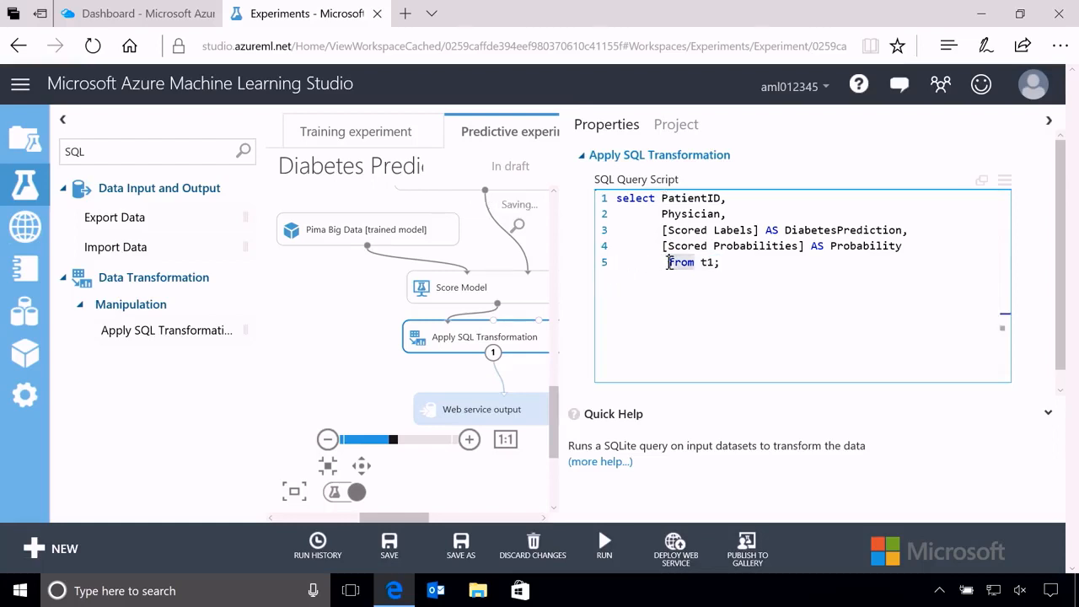
pyautogui.press('BackSpace')
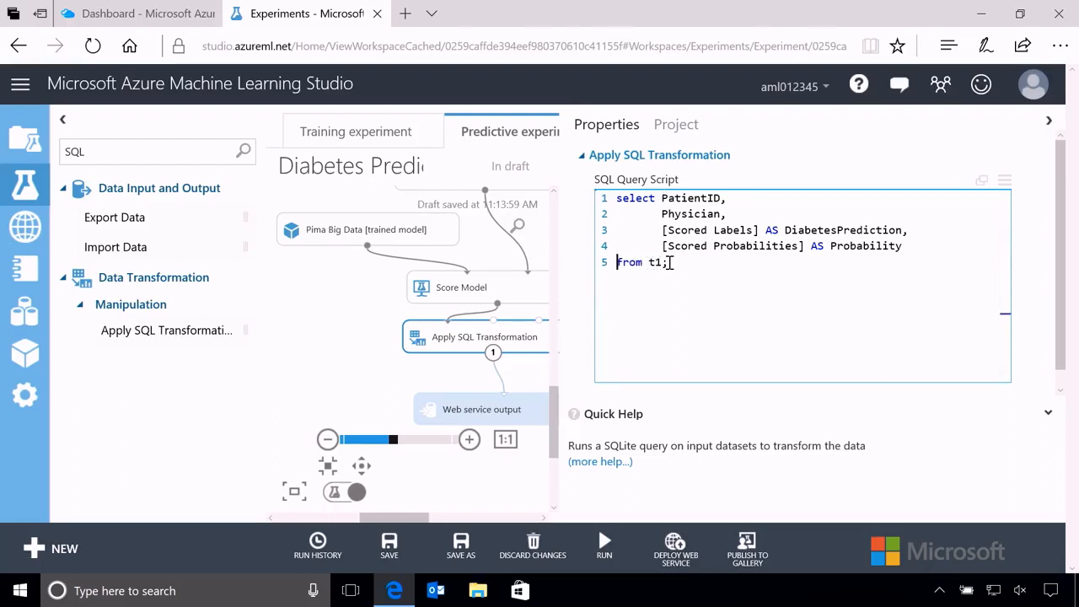
# Narrow the properties pane to reveal the canvas and run the whole predictive experiment.
pyautogui.moveTo(561, 278); pyautogui.dragTo(762, 293)
pyautogui.moveTo(605, 542)
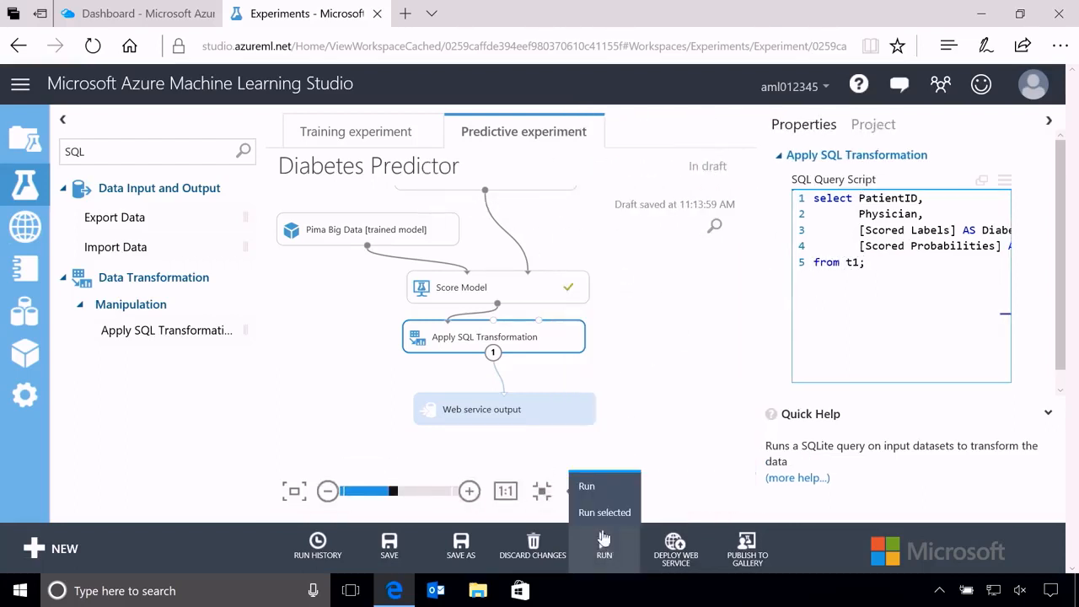
pyautogui.click(587, 487)
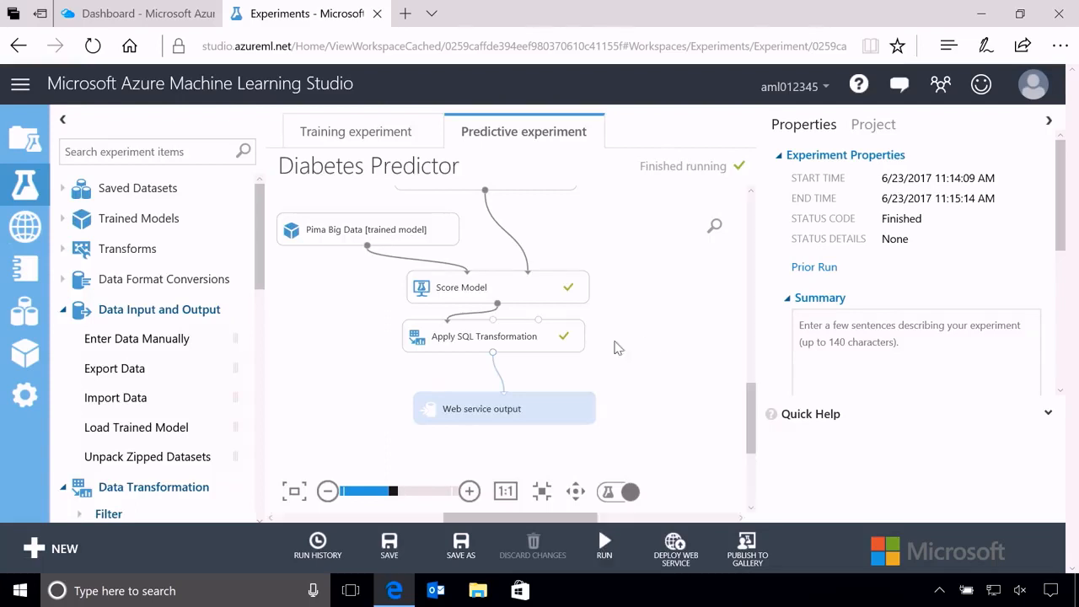
# Visualize the results dataset of Apply SQL Transformation, check its output columns, and close the view.
pyautogui.rightClick(494, 358)
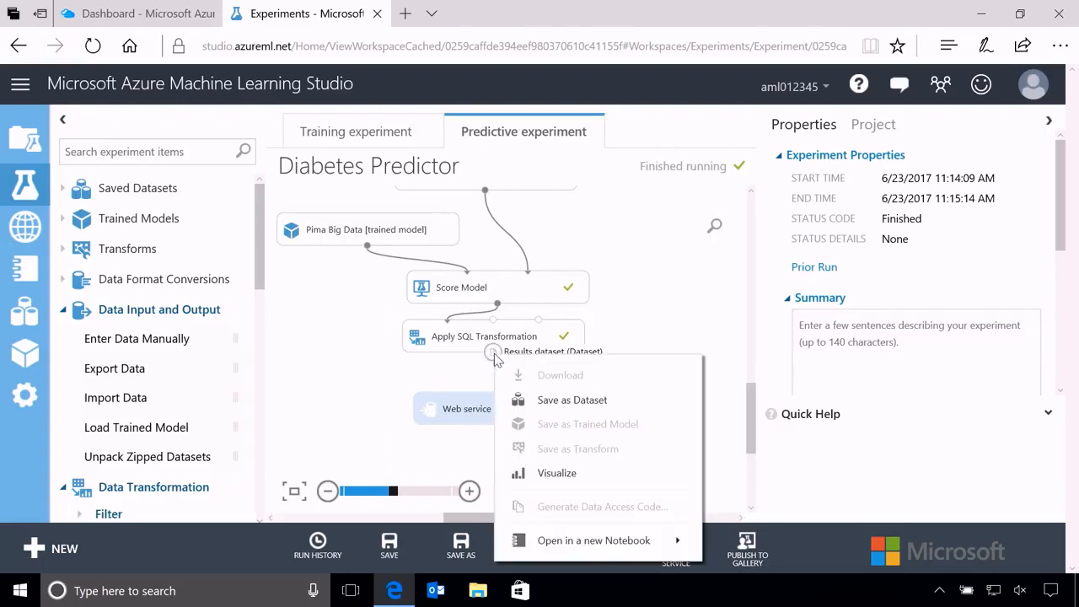
pyautogui.click(588, 488)
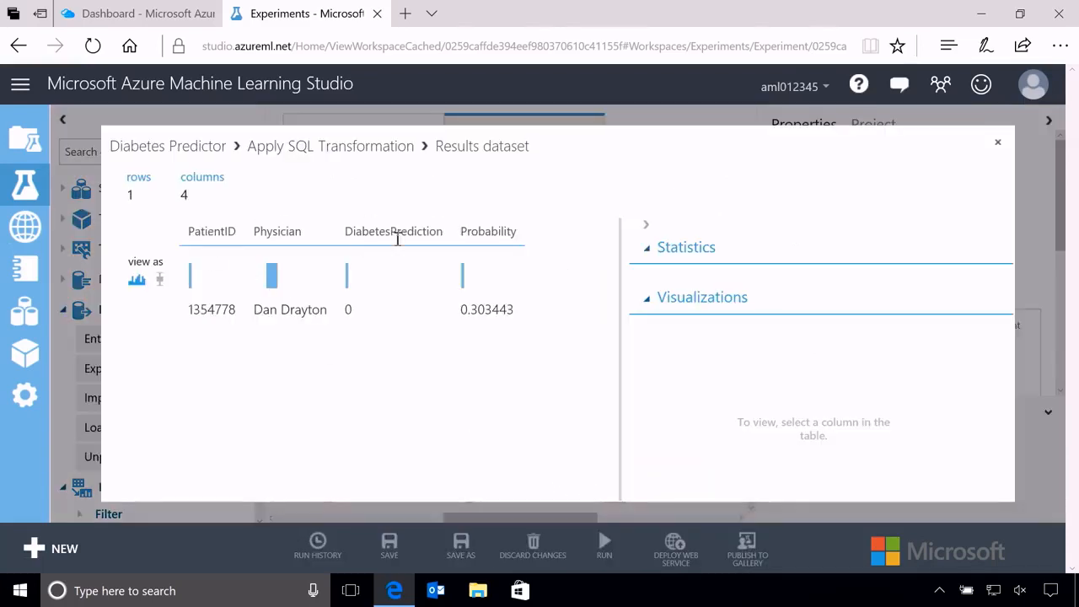
pyautogui.click(998, 142)
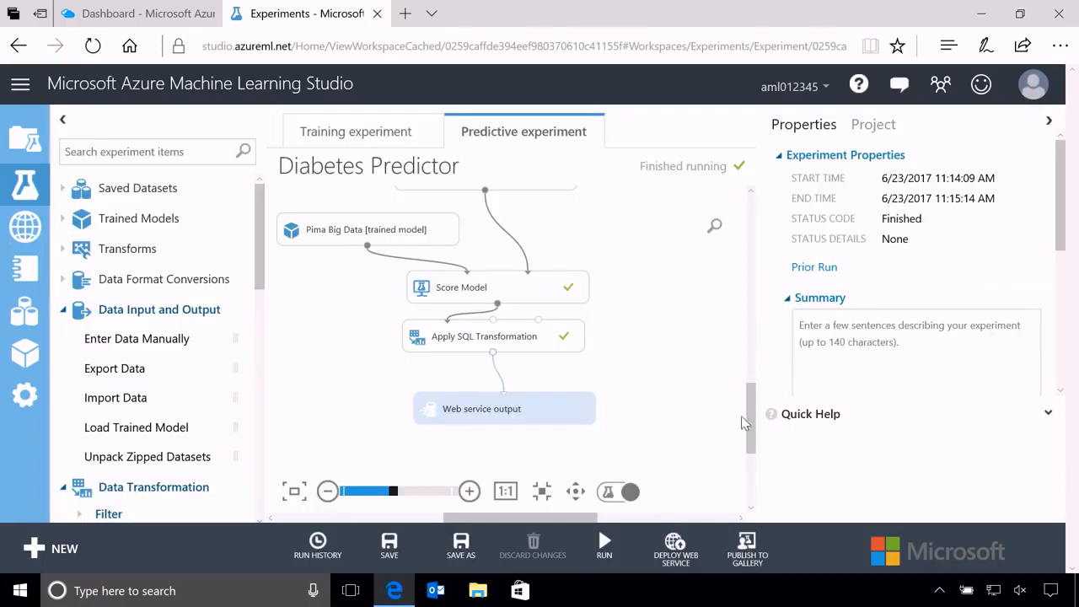
# Review the Enter Data Manually module's properties and the flow from Web service input down to Web service output.
pyautogui.moveTo(751, 419); pyautogui.dragTo(747, 295)
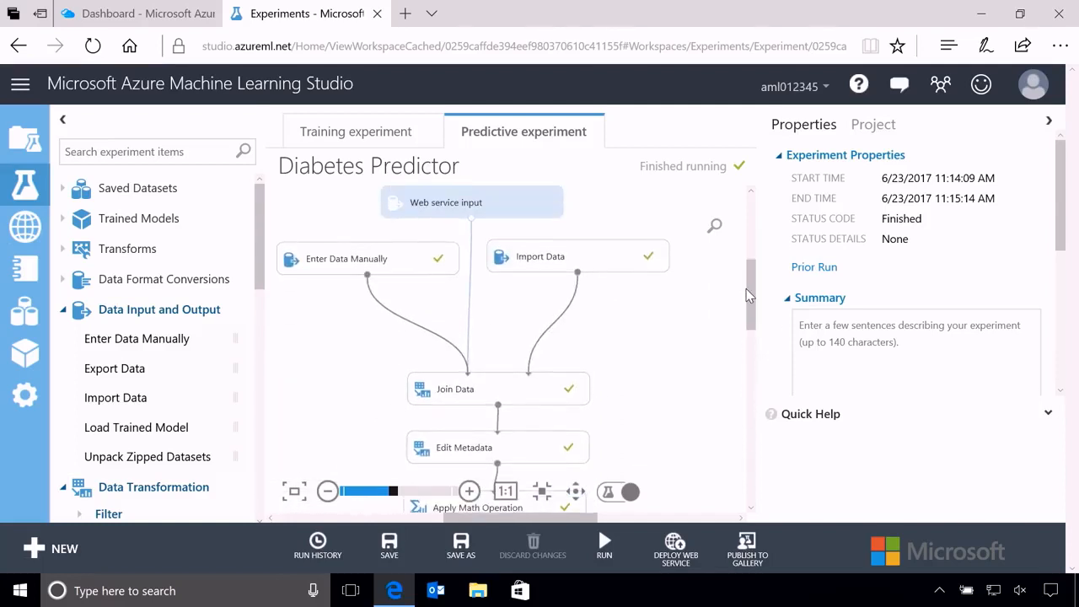
pyautogui.click(377, 267)
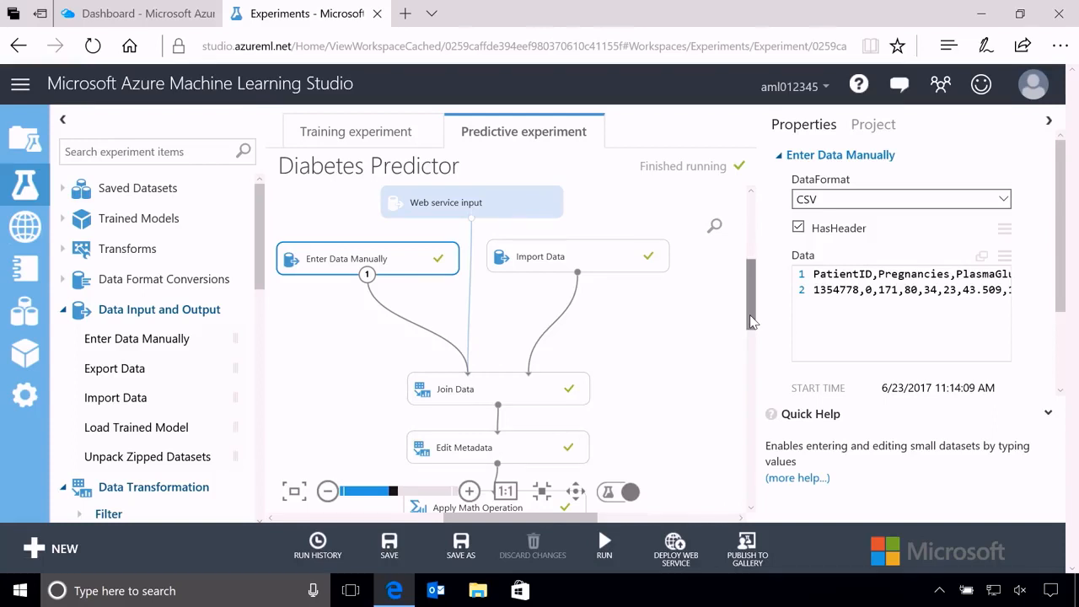
pyautogui.moveTo(750, 316); pyautogui.dragTo(751, 388)
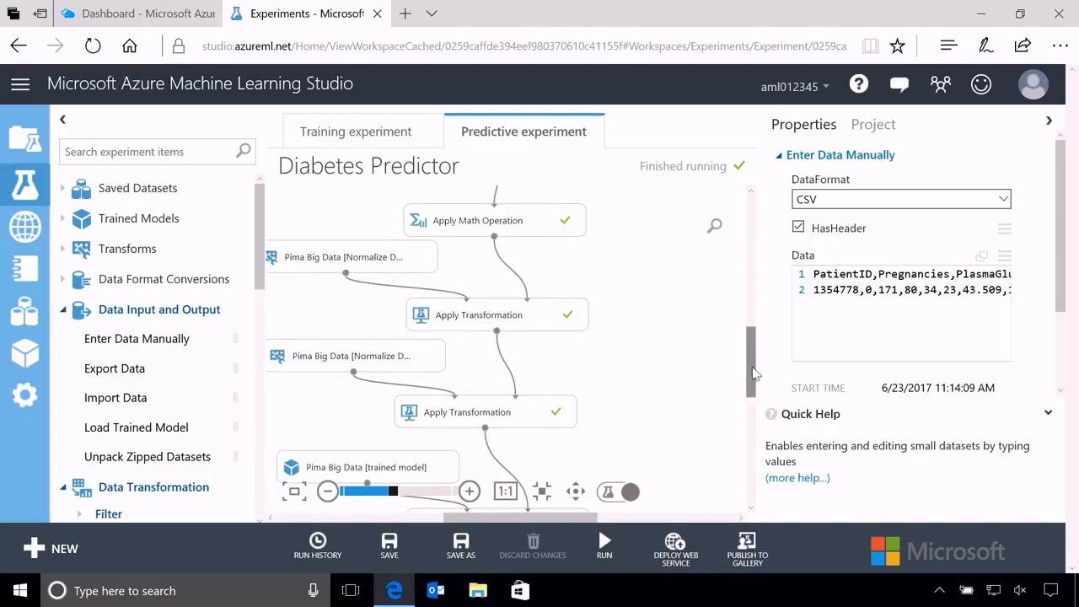
pyautogui.moveTo(752, 373); pyautogui.dragTo(753, 413)
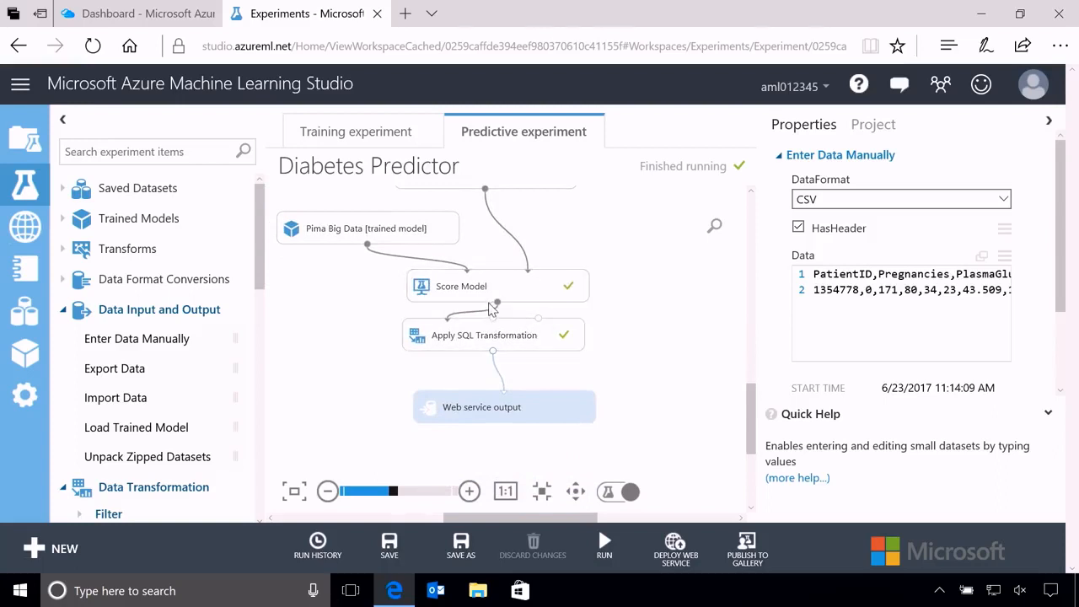